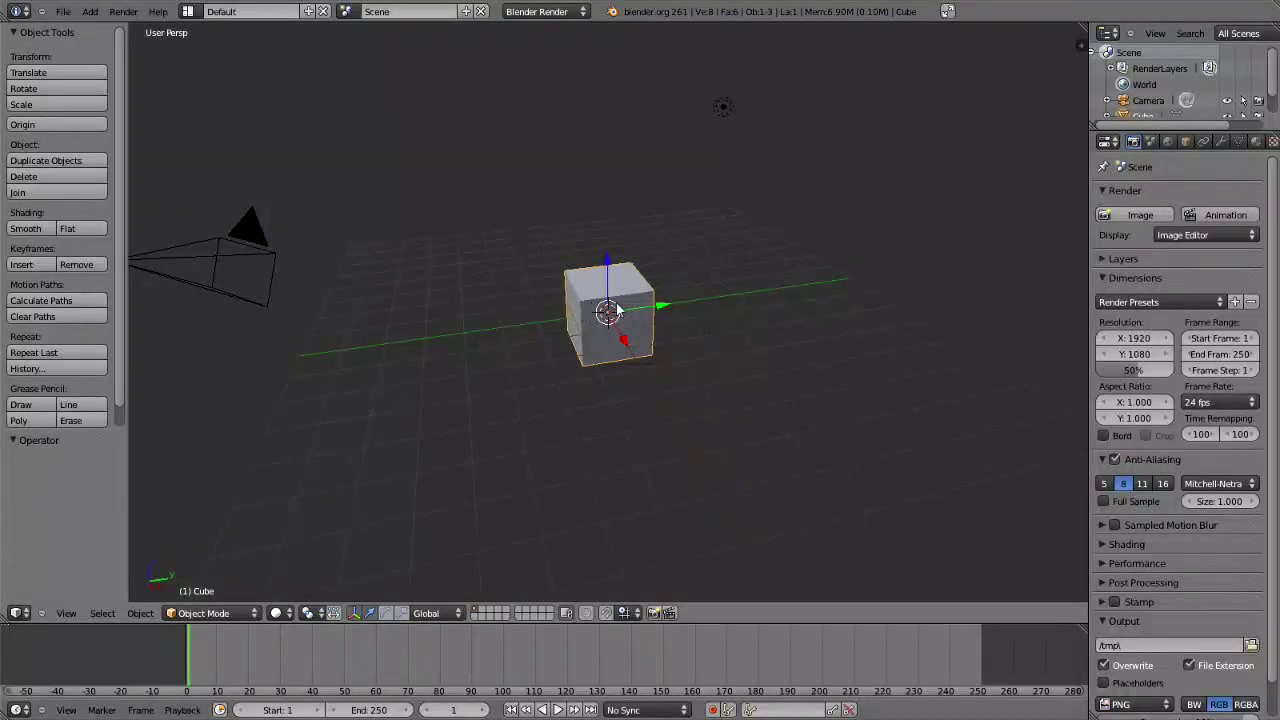
- Select all and delete the default cube, camera and lamp, confirming the deletion
middle_drag(612, 308, 617, 311)
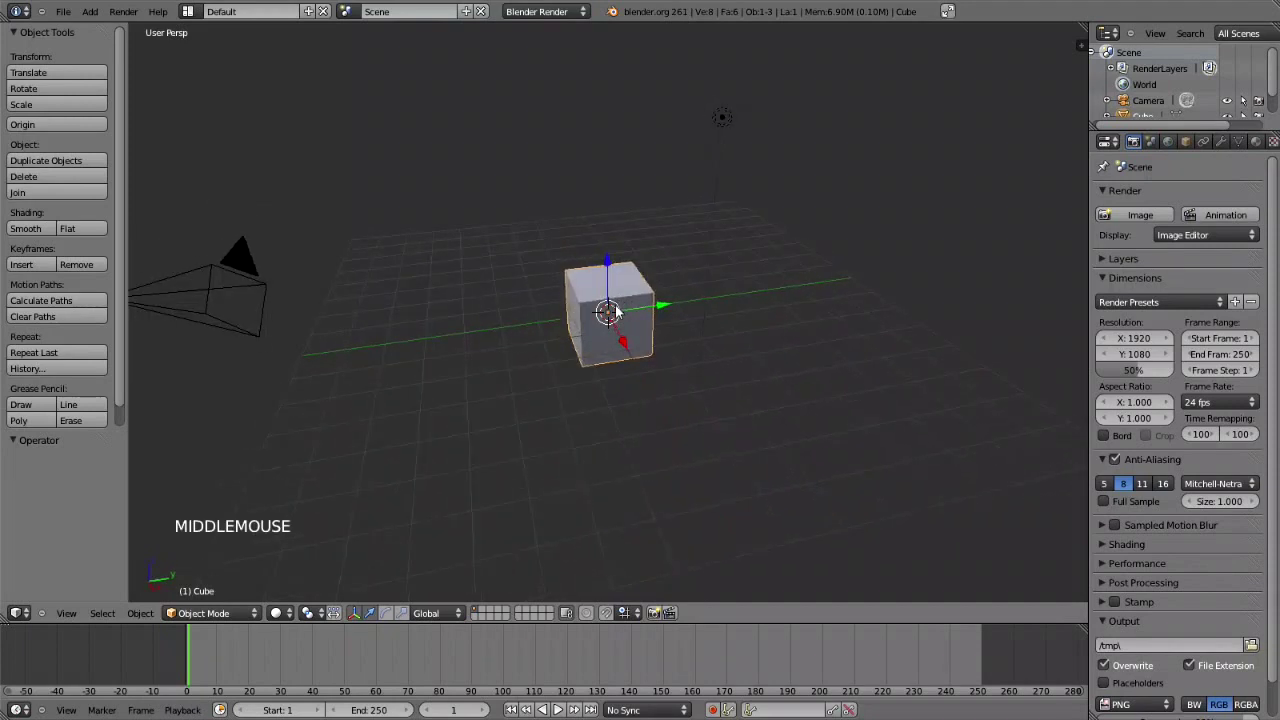
key(a)
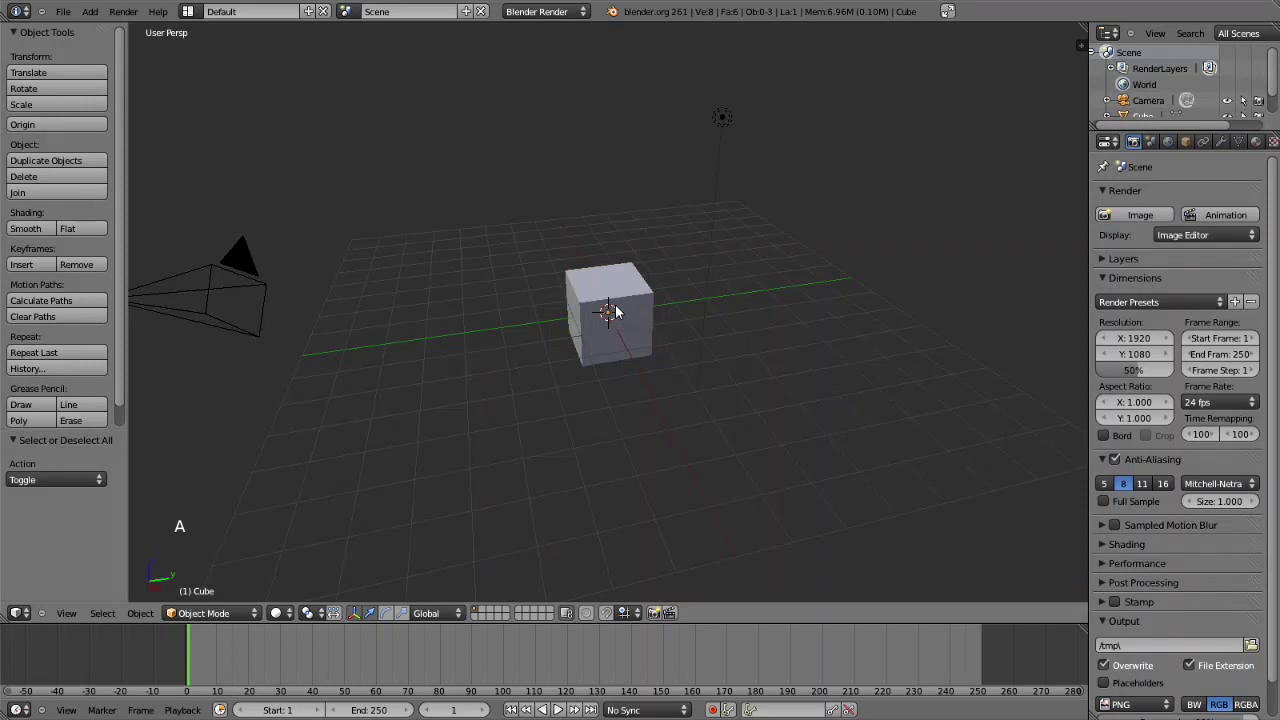
key(a)
key(Delete)
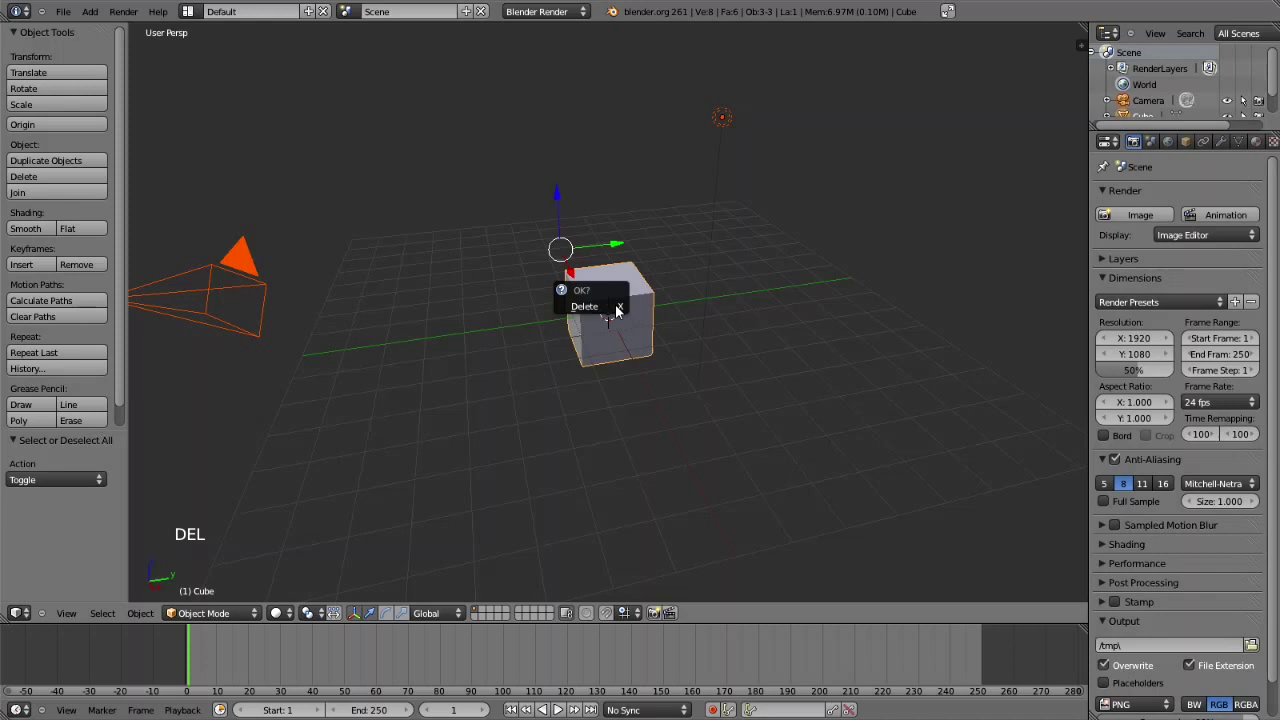
click(616, 308)
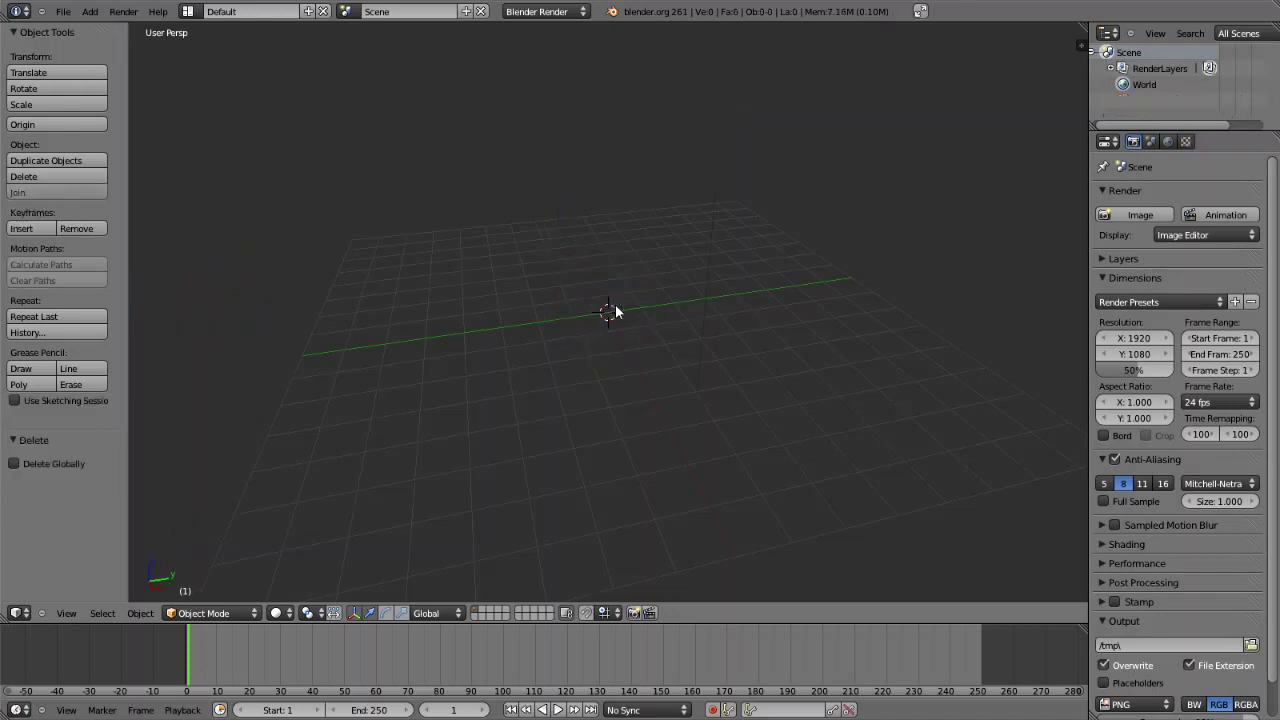
- Import Desktop/Barrel (1)/Barrel (1)/Barrel B.obj as Wavefront OBJ with the Y Forward axis
click(62, 12)
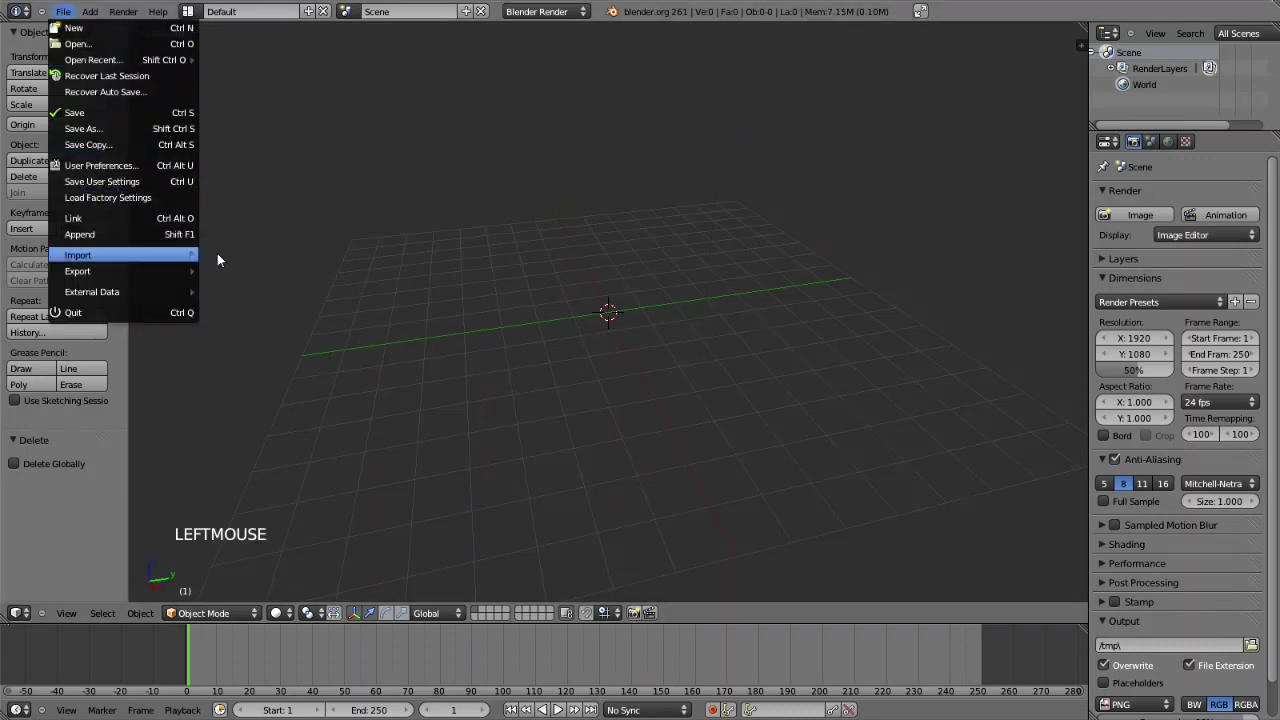
mouse_move(156, 255)
click(344, 349)
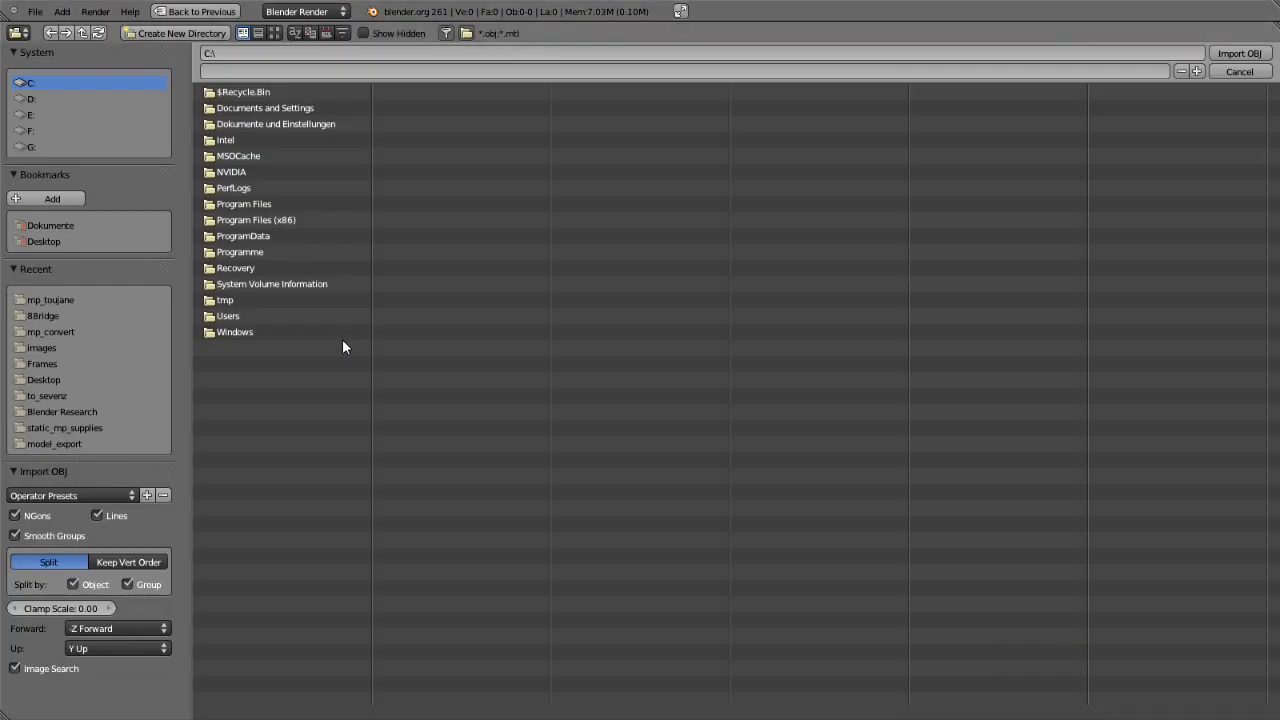
click(68, 242)
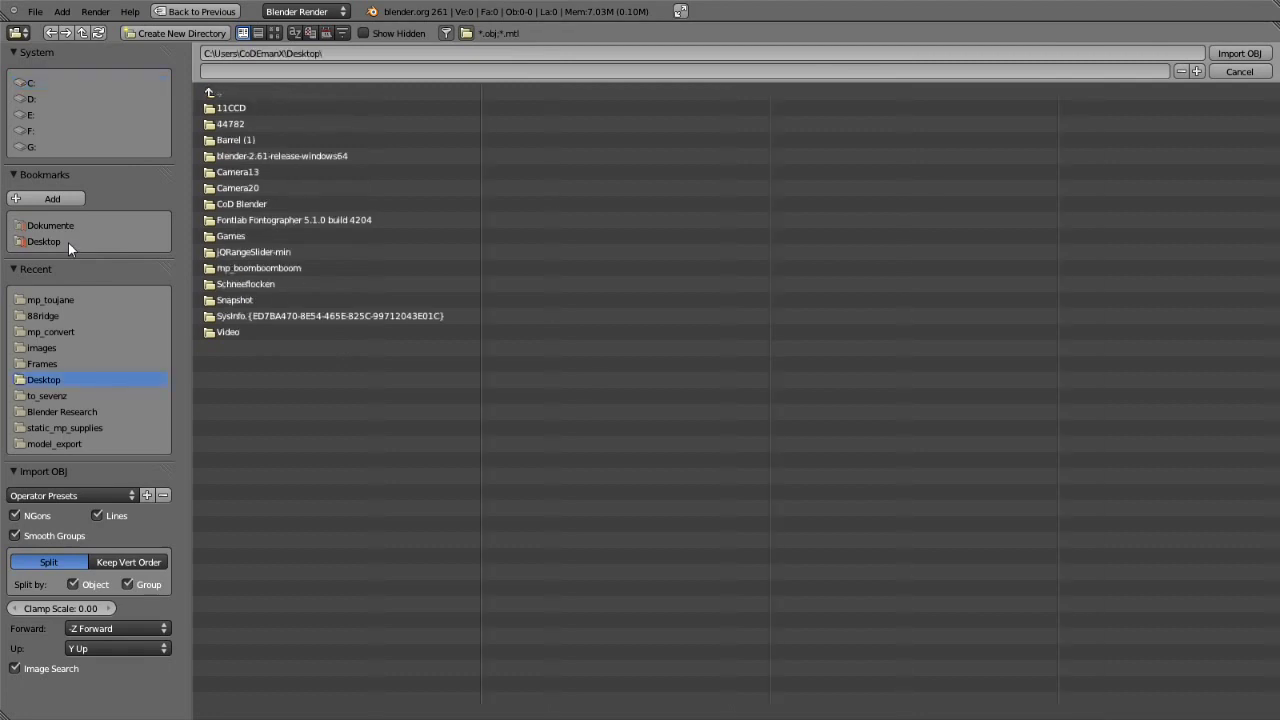
click(272, 140)
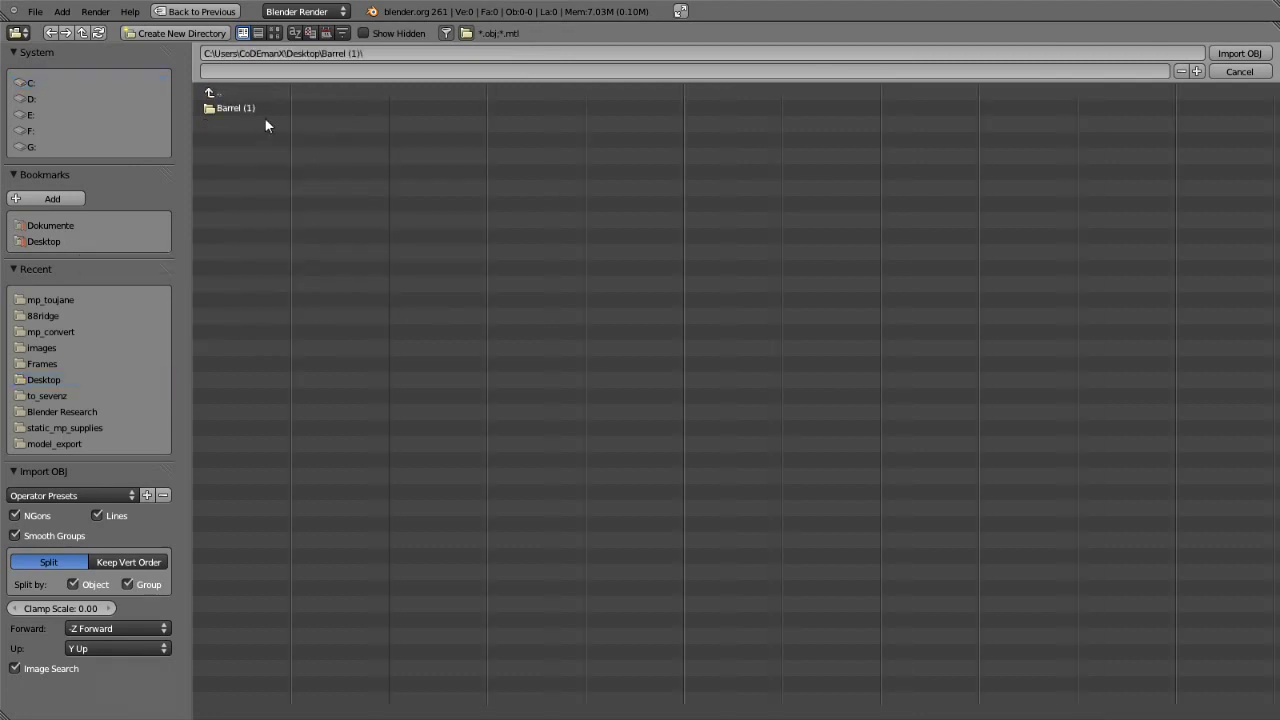
click(254, 107)
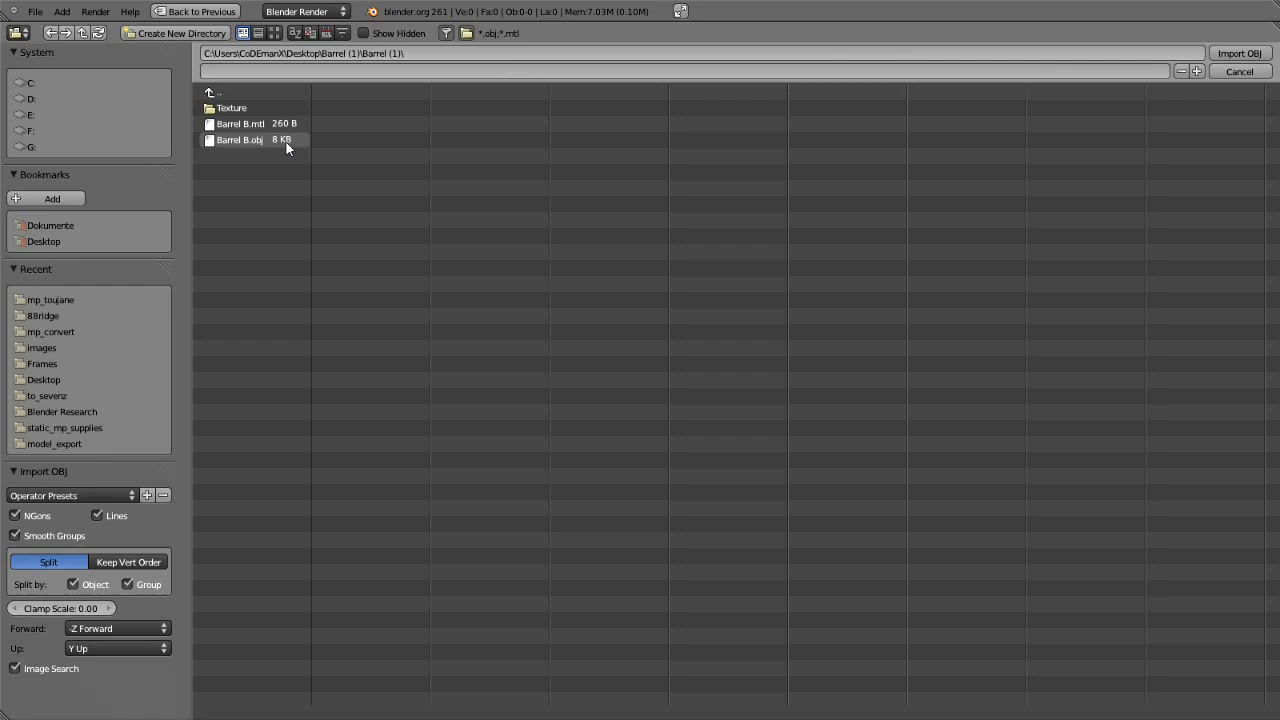
click(285, 145)
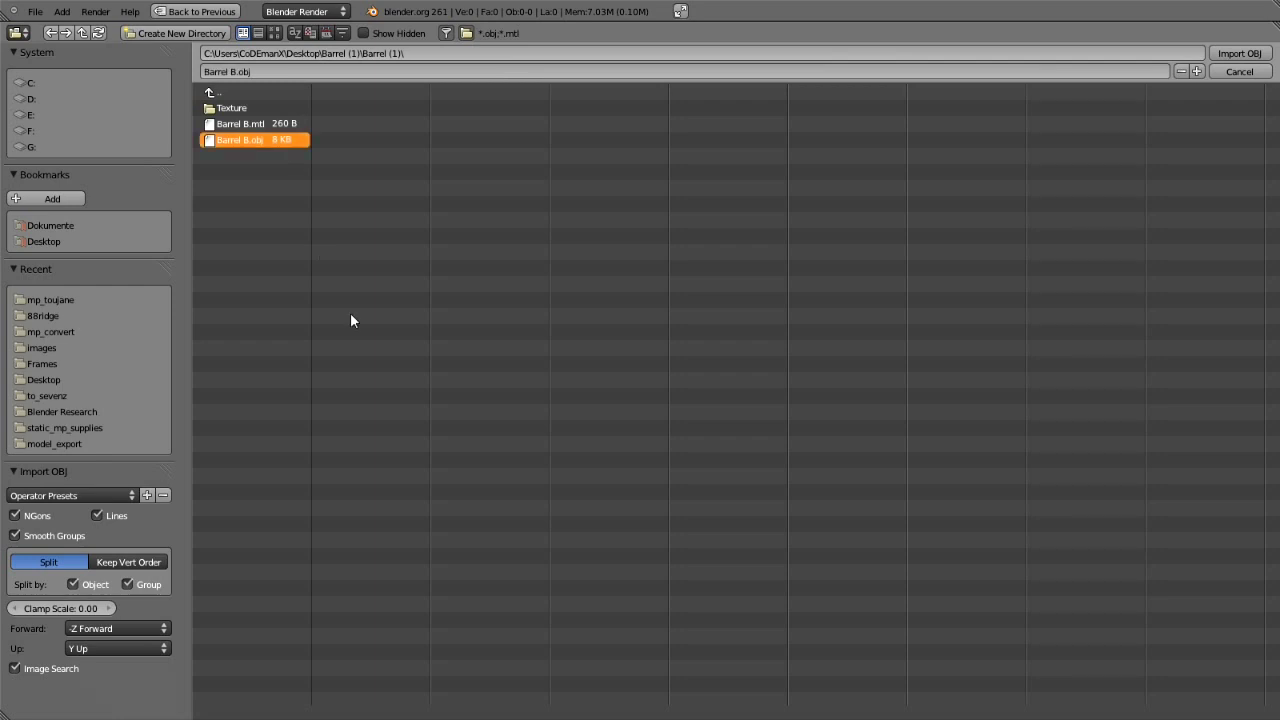
click(156, 628)
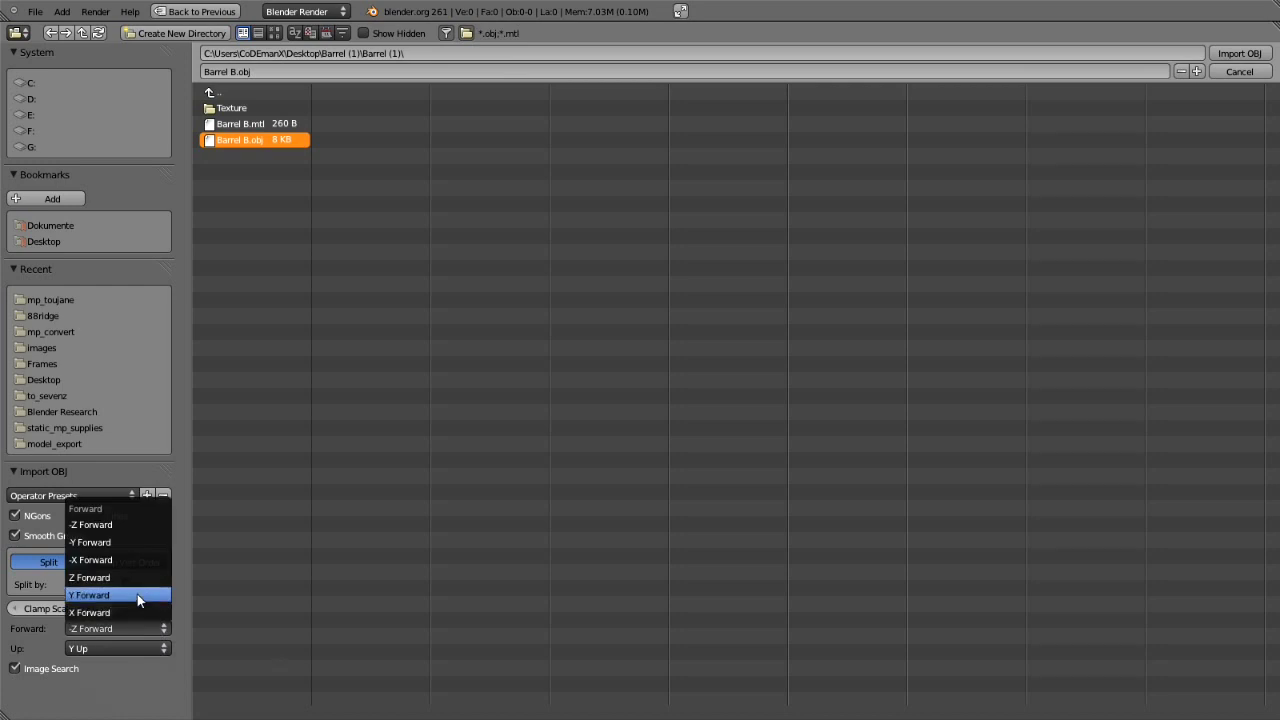
click(137, 594)
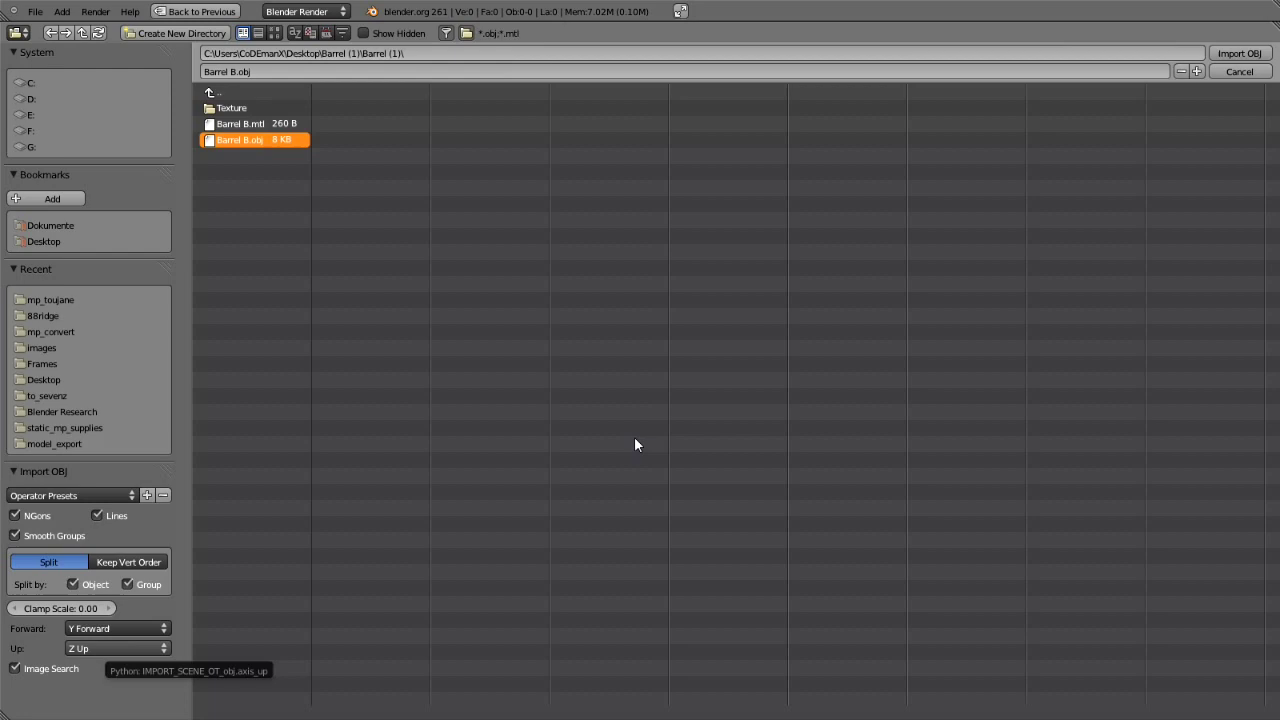
click(1239, 54)
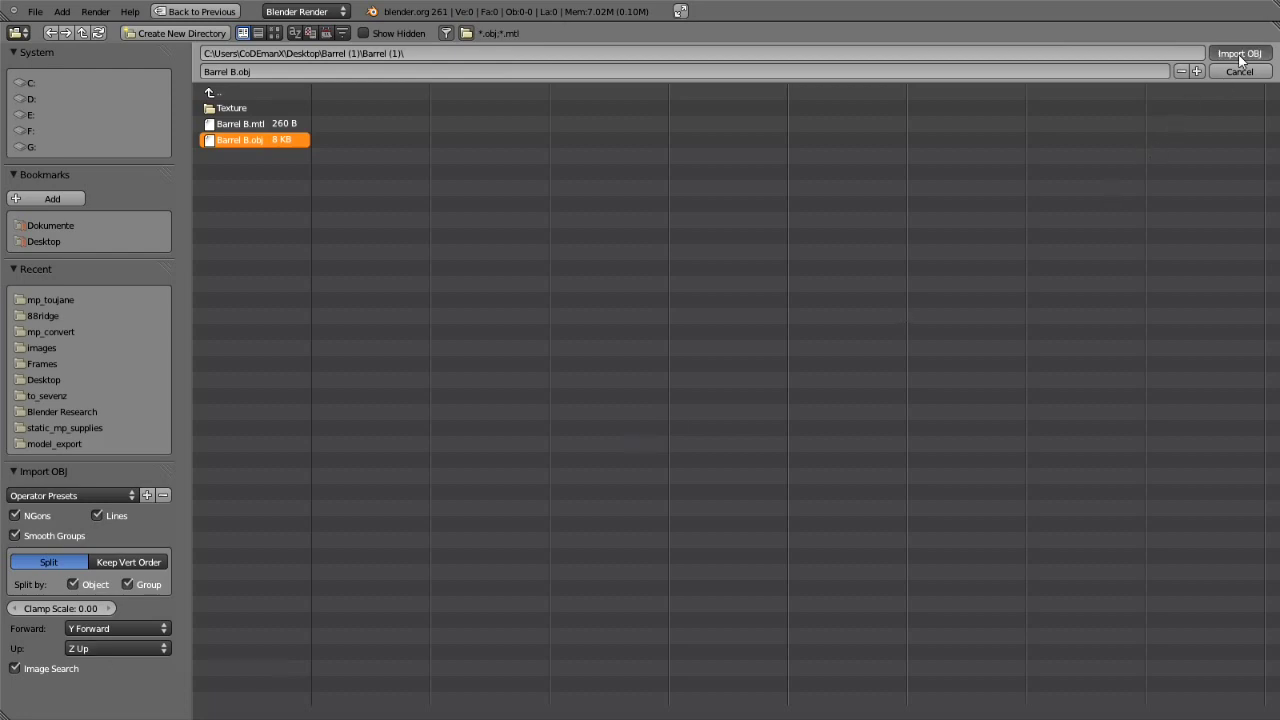
- Show the Properties sidebar and select the barrel mesh
middle_drag(646, 340, 666, 357)
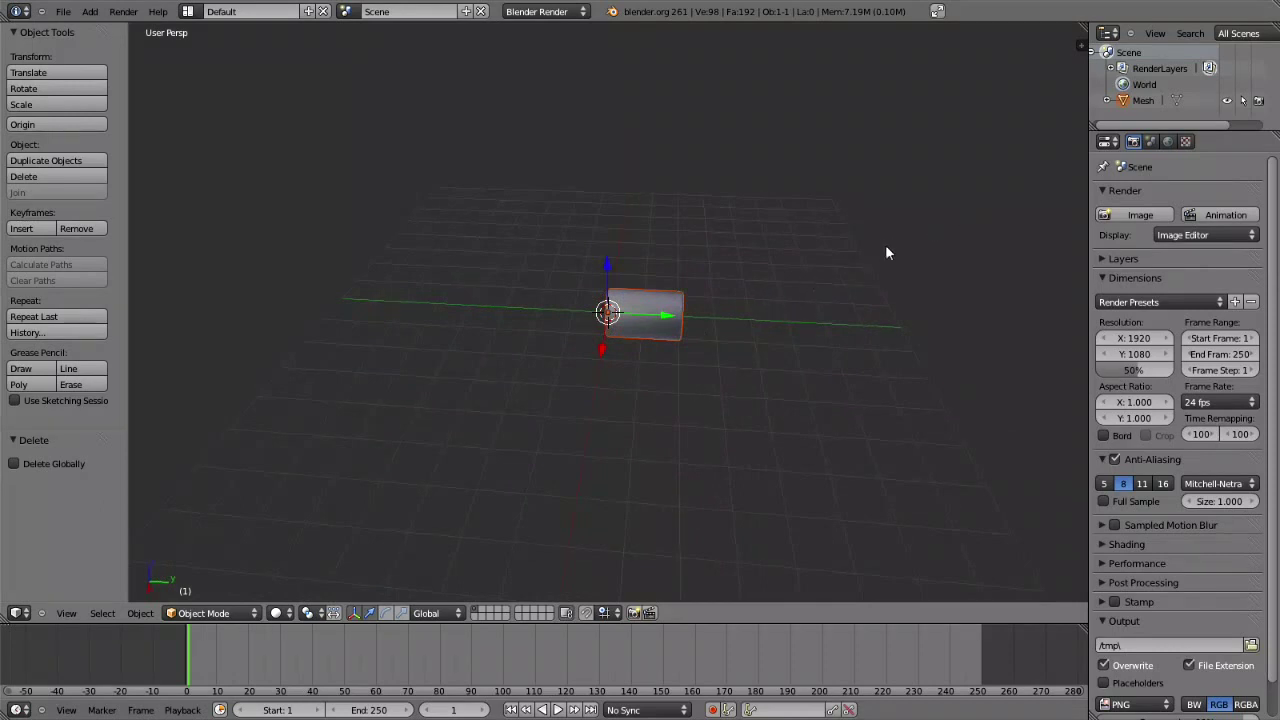
key(n)
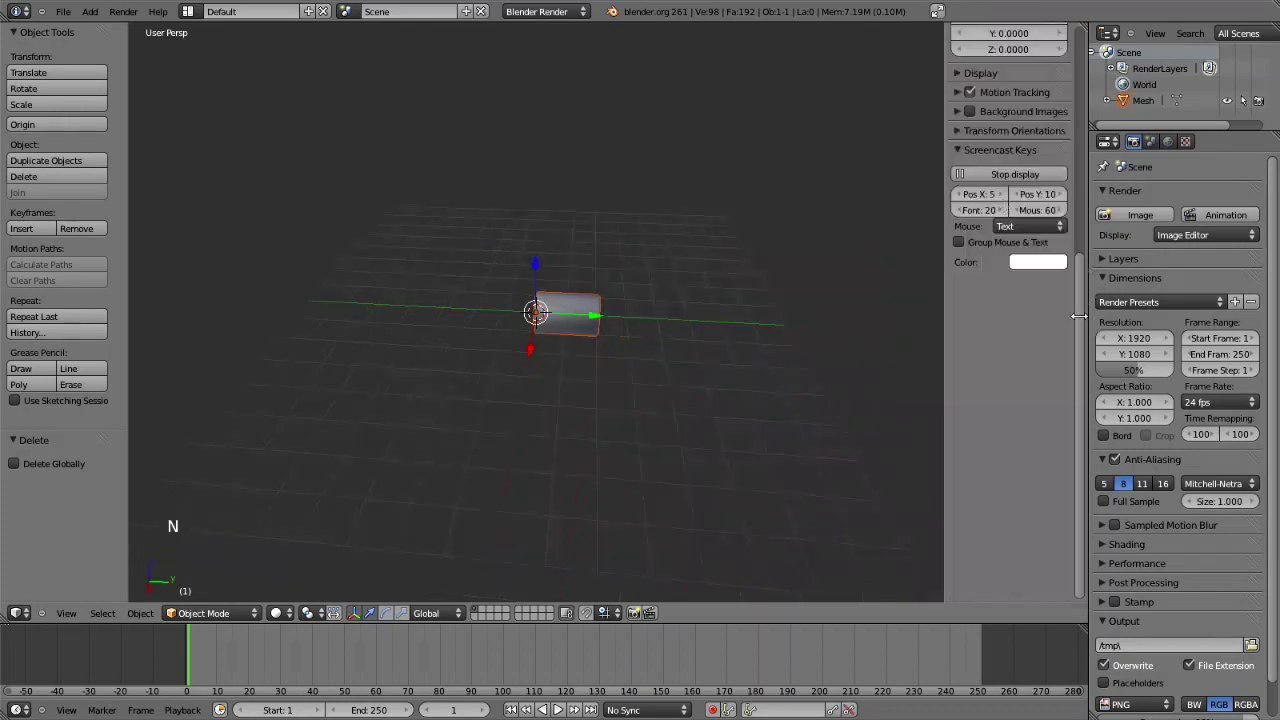
drag(1078, 316, 1084, 60)
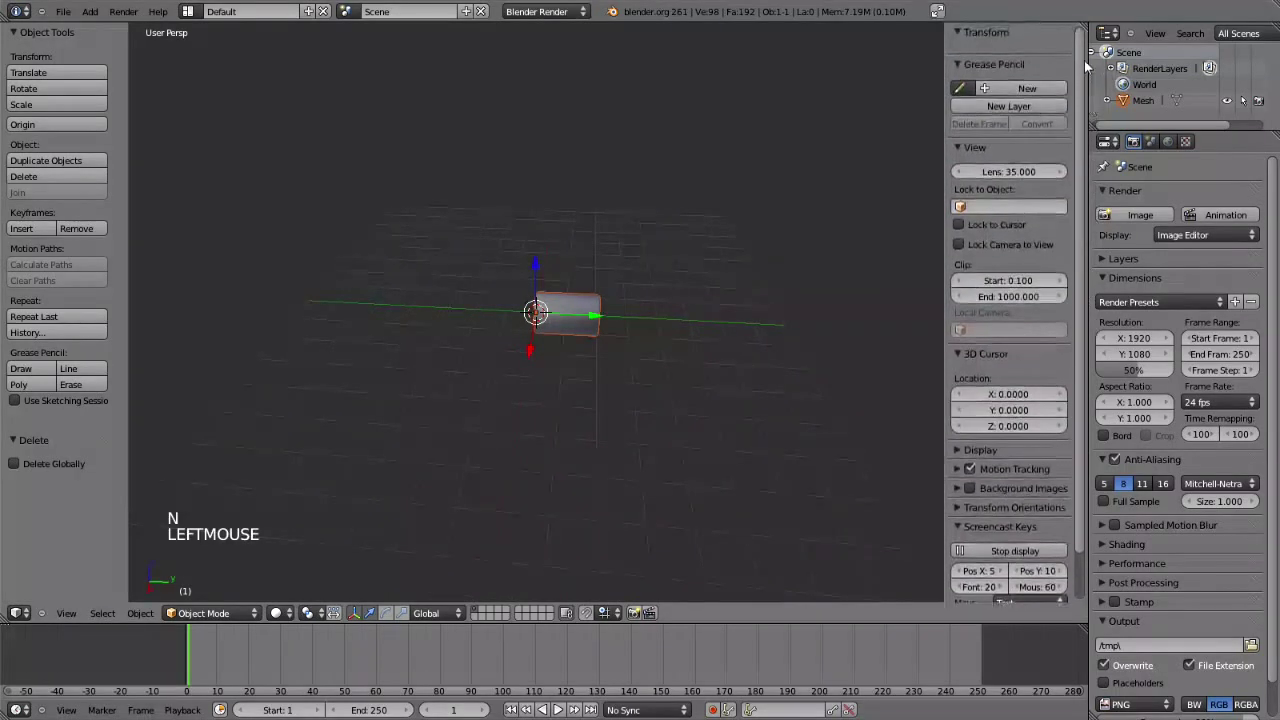
right_click(573, 302)
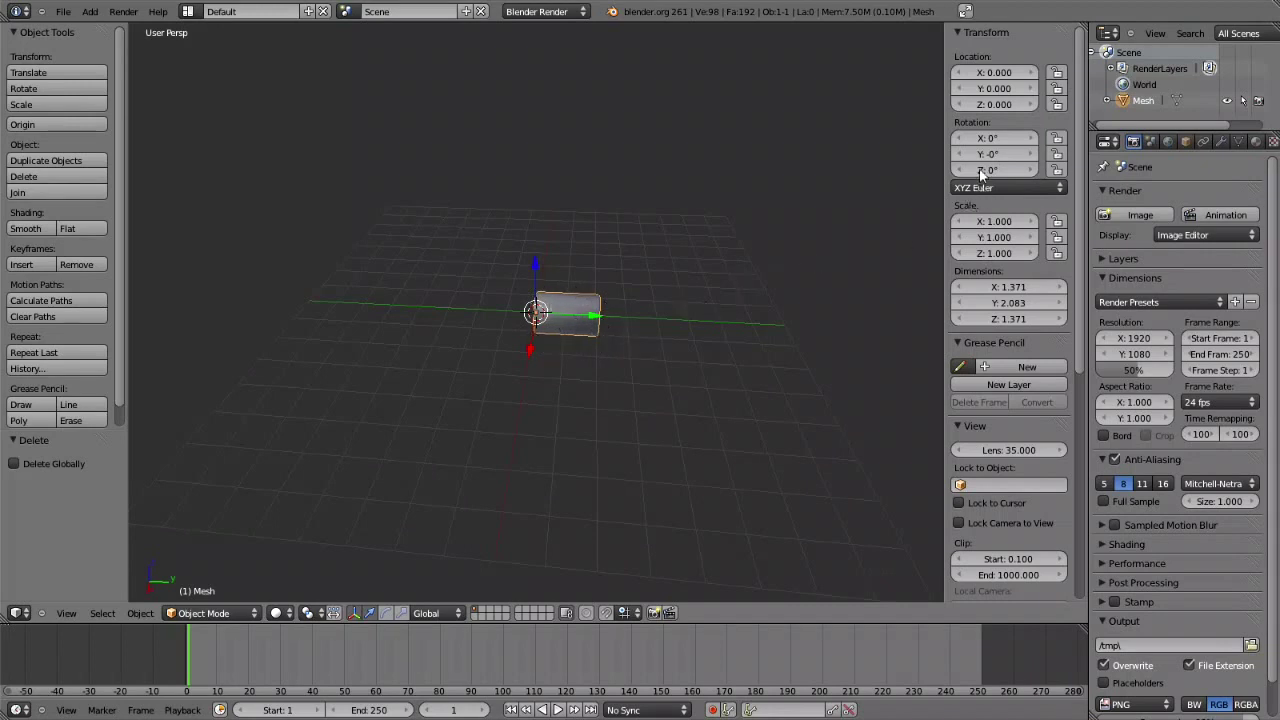
- Set the barrel's X rotation to 90 and zoom in on it
drag(988, 138, 1050, 138)
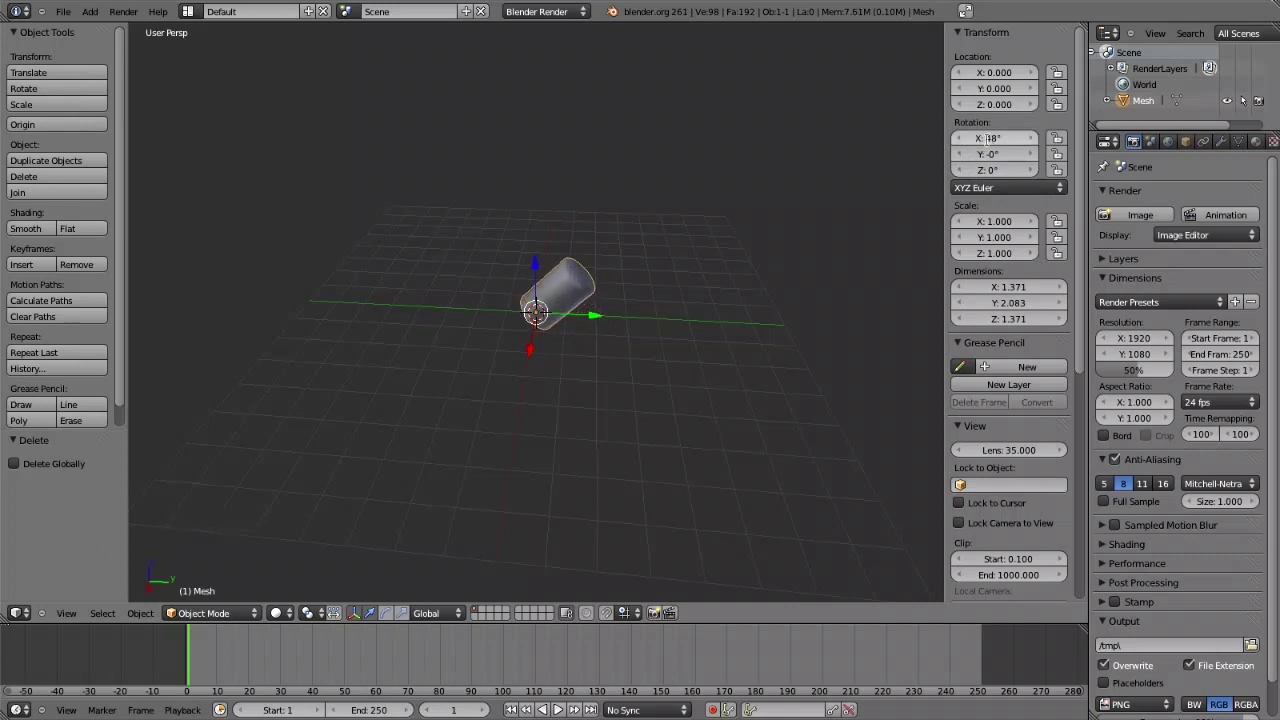
double_click(988, 138)
text(90)
key(Return)
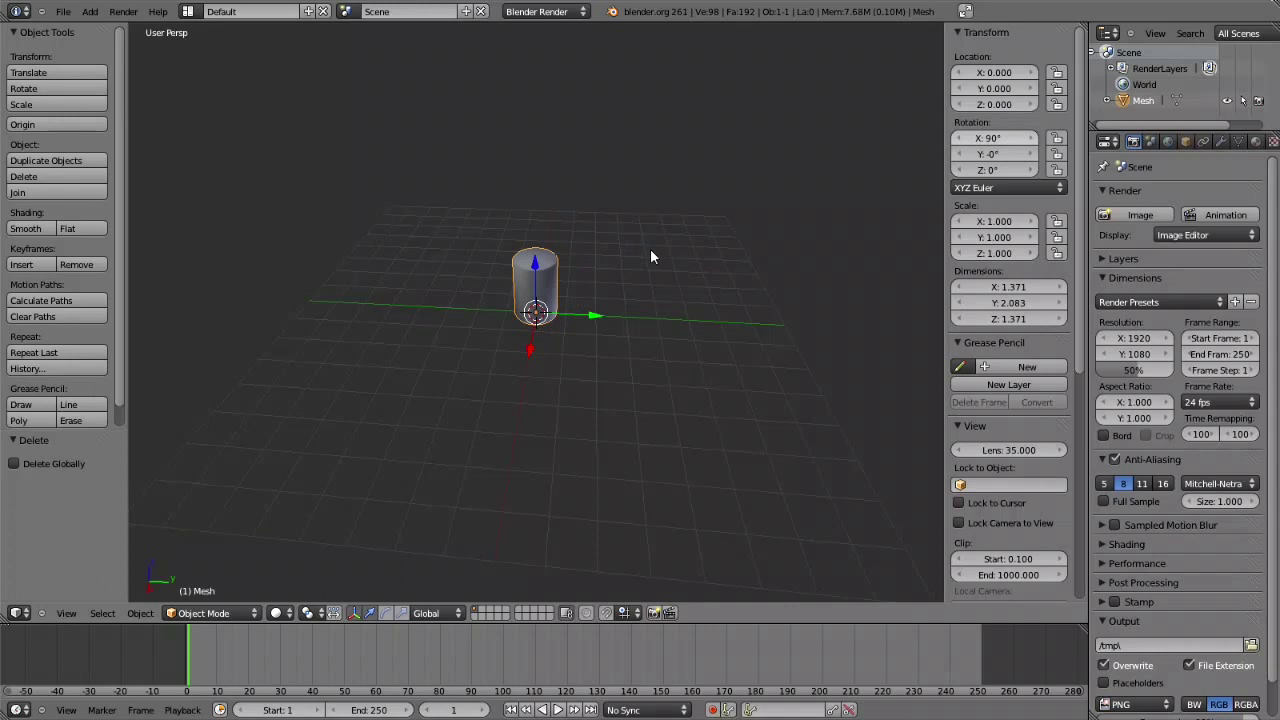
mouse_move(651, 257)
middle_down()
mouse_move(609, 220)
mouse_move(623, 280)
mouse_move(516, 312)
mouse_move(459, 501)
middle_up()
scroll(516, 312, up, 5)
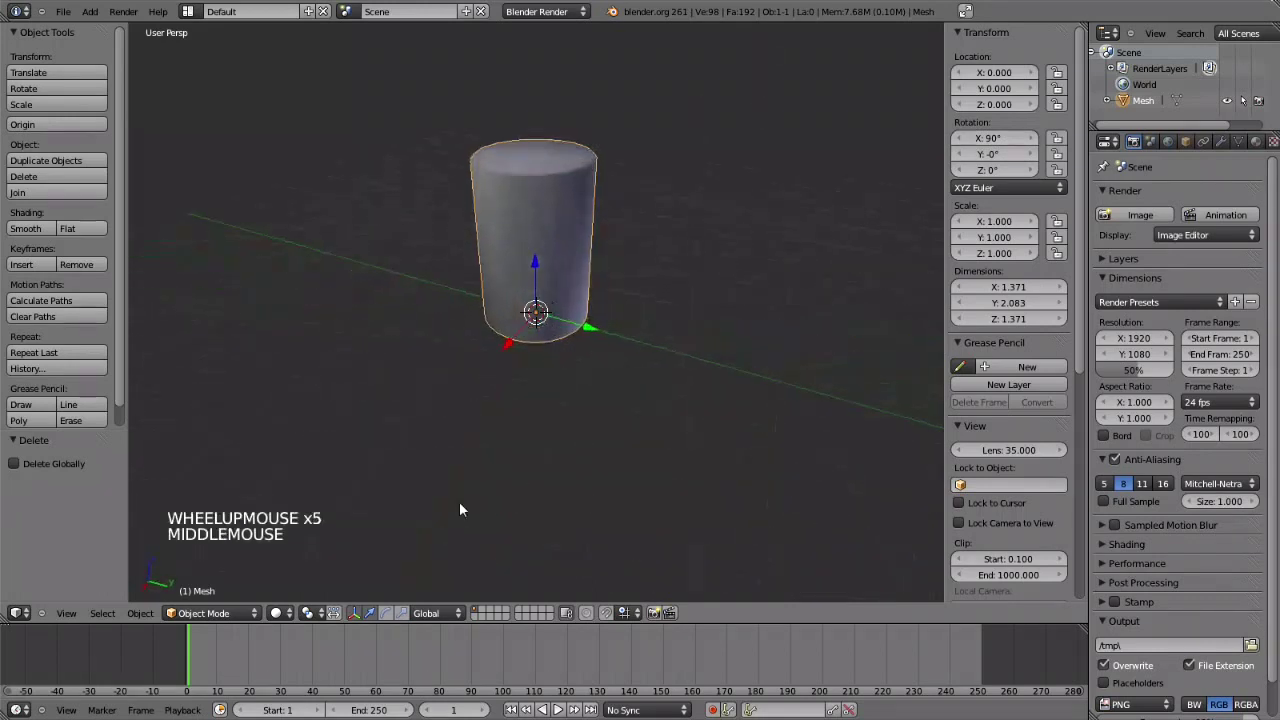
- Switch viewport shading to Texture and hide the Properties sidebar
click(279, 613)
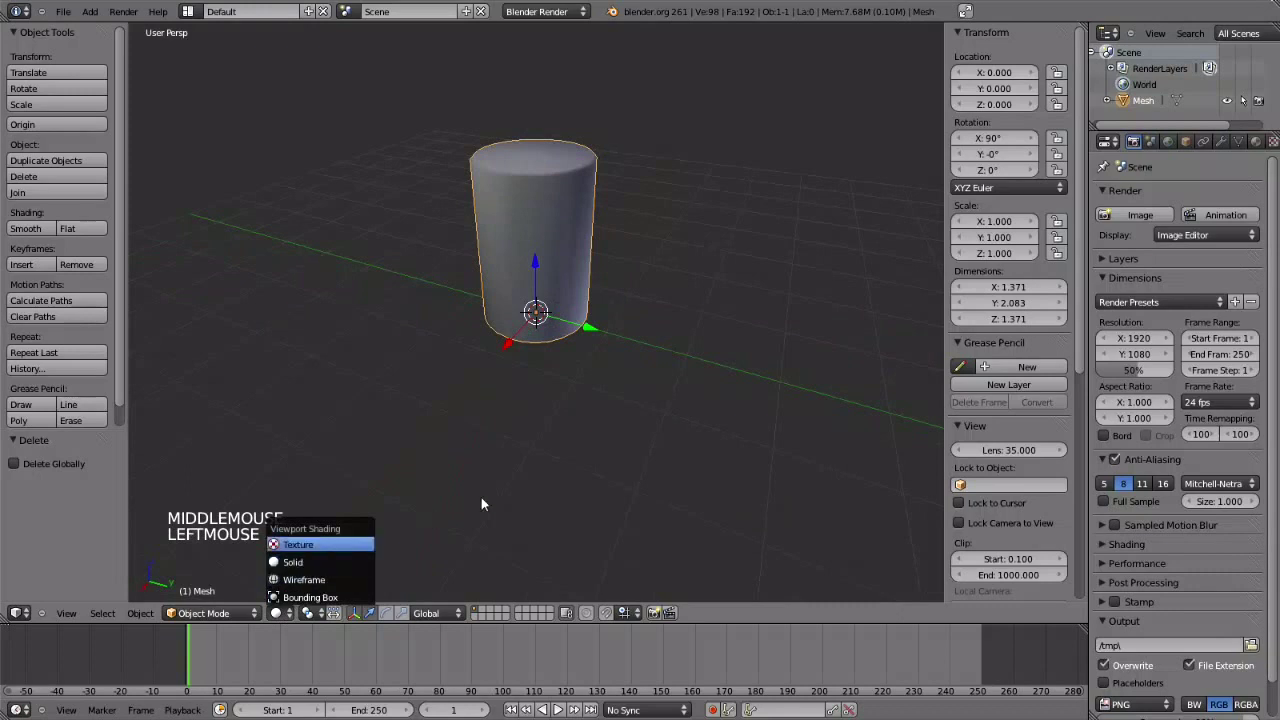
click(305, 544)
mouse_move(663, 264)
middle_down()
mouse_move(511, 268)
mouse_move(574, 163)
mouse_move(632, 292)
mouse_move(654, 257)
mouse_move(444, 268)
mouse_move(469, 283)
mouse_move(624, 273)
mouse_move(571, 180)
mouse_move(580, 263)
middle_up()
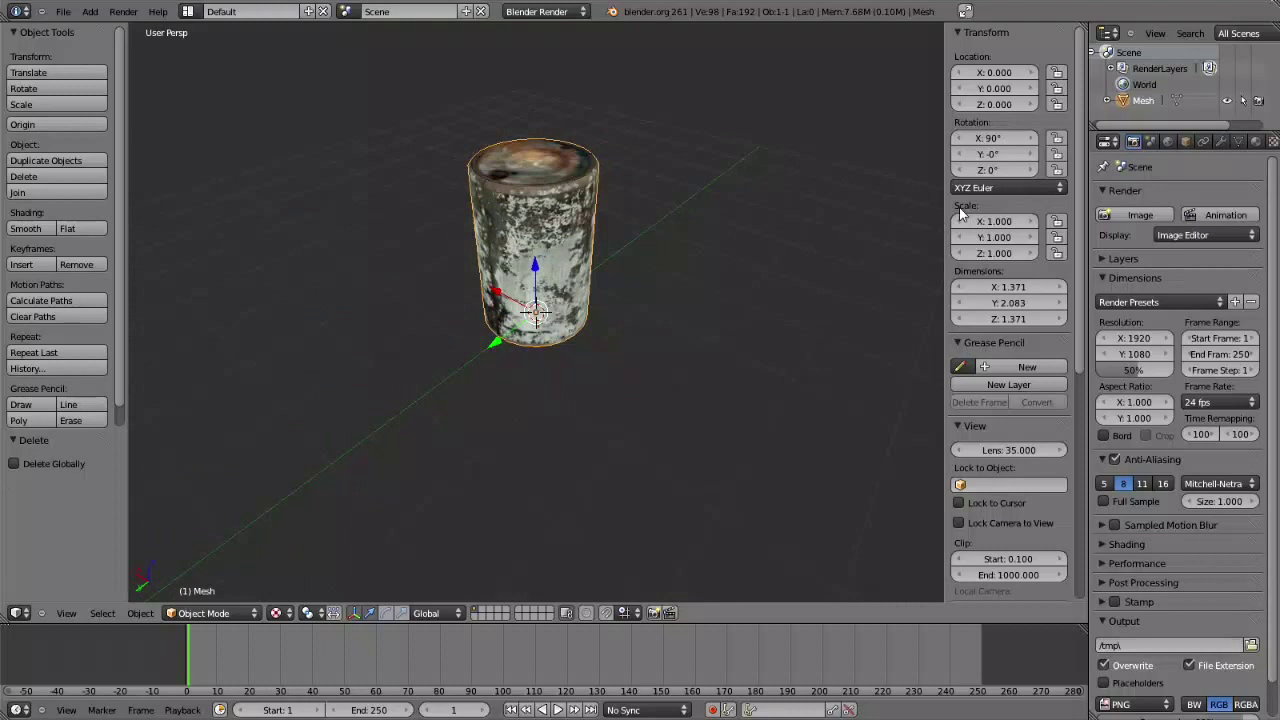
key(n)
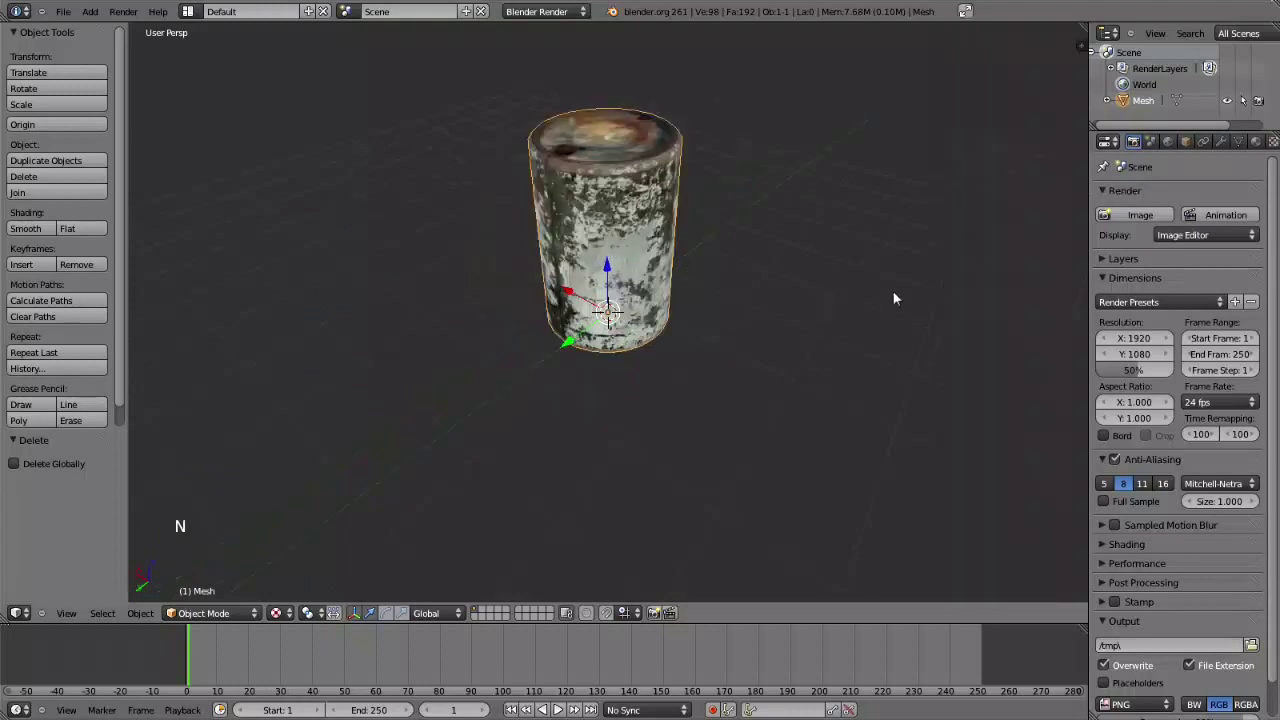
- Rename the barrel's material from Barrel to mtl_barrel_test in the Material tab
click(1092, 194)
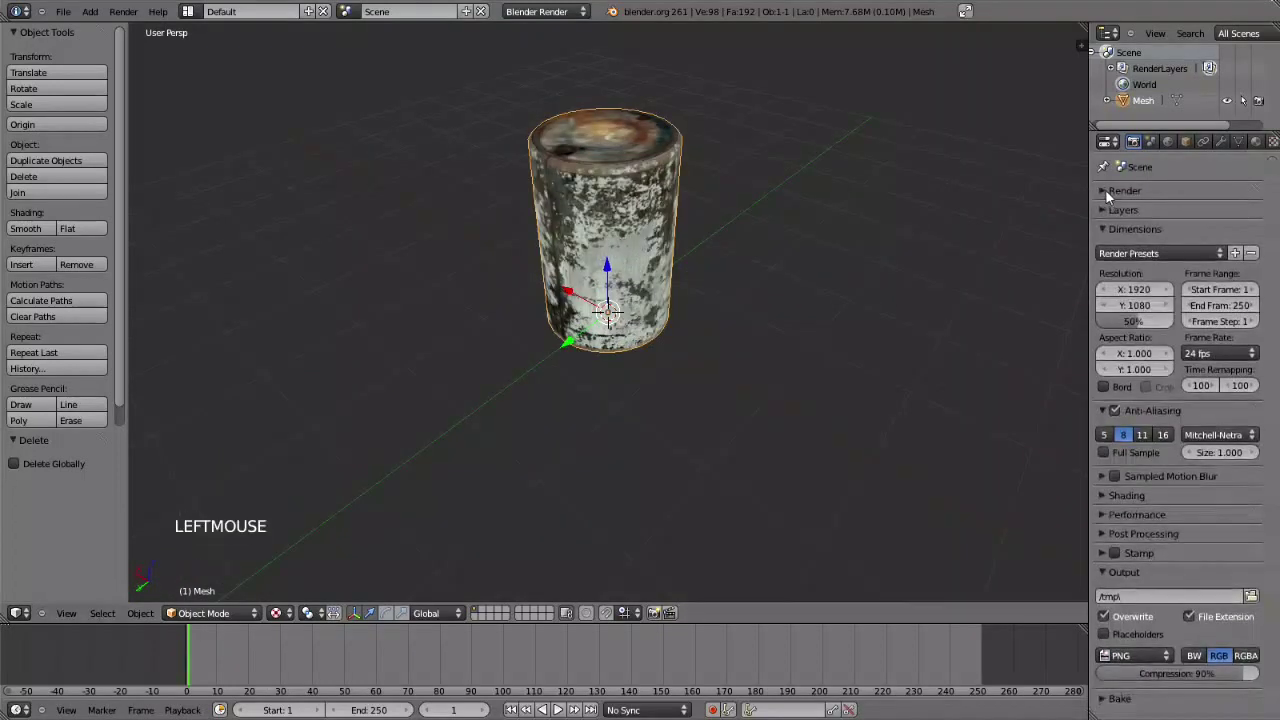
click(1106, 193)
drag(1090, 184, 1062, 176)
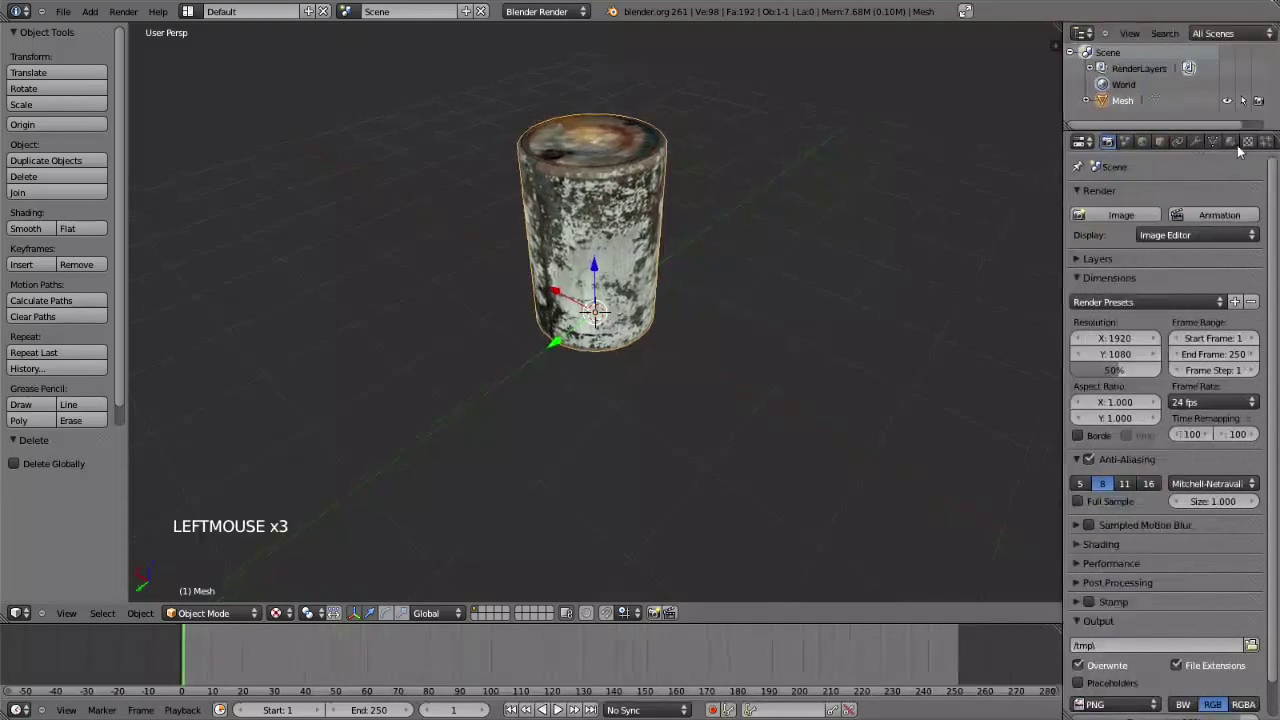
click(1228, 141)
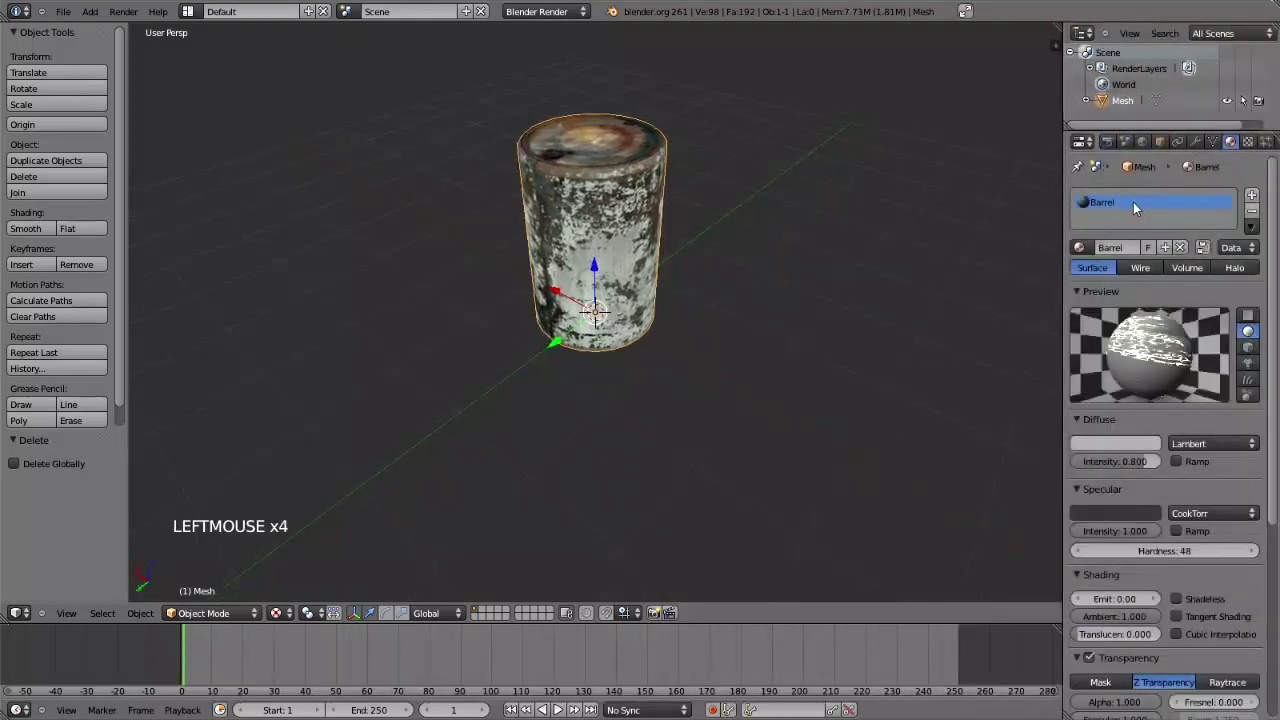
click(1110, 251)
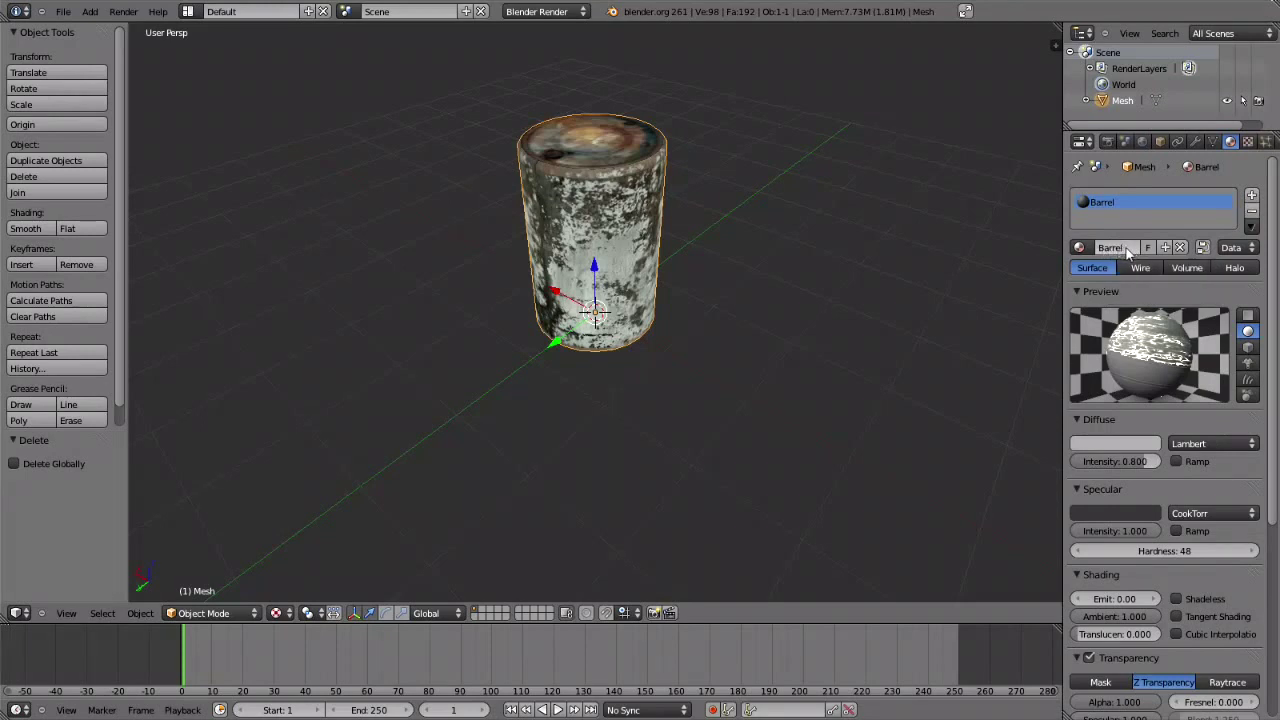
click(1123, 247)
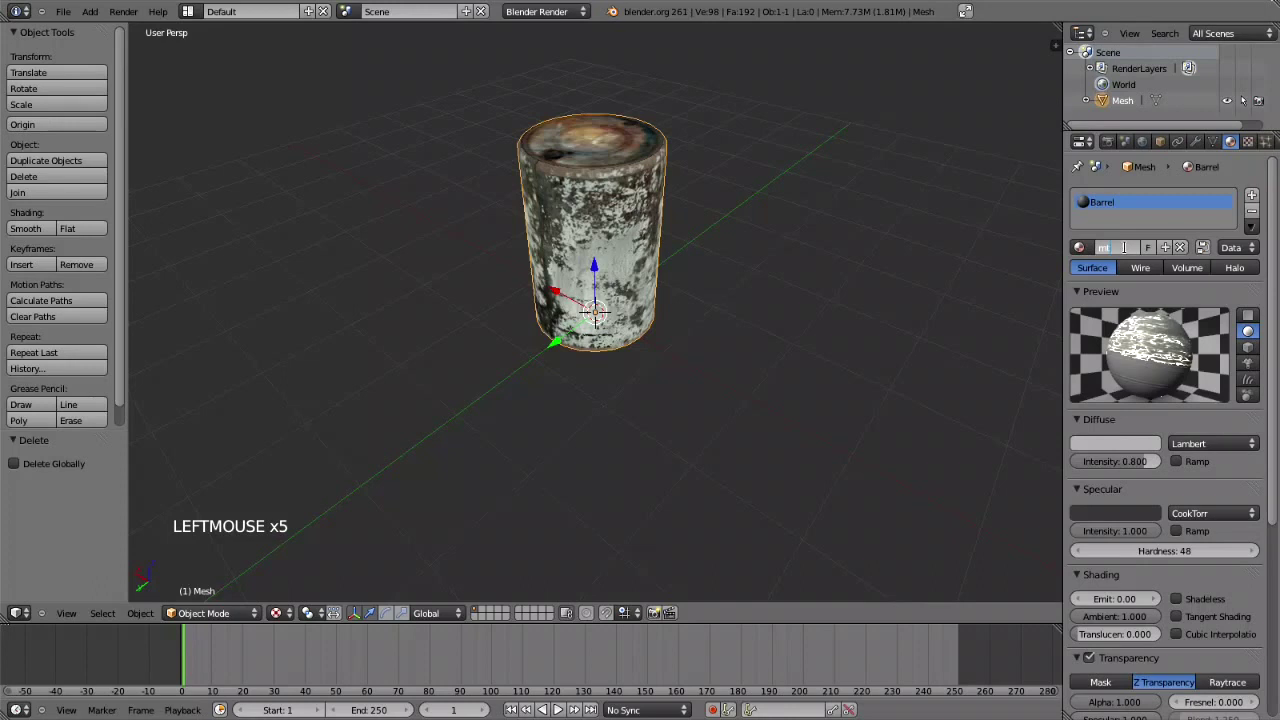
text(mtl_barrel_test)
key(Return)
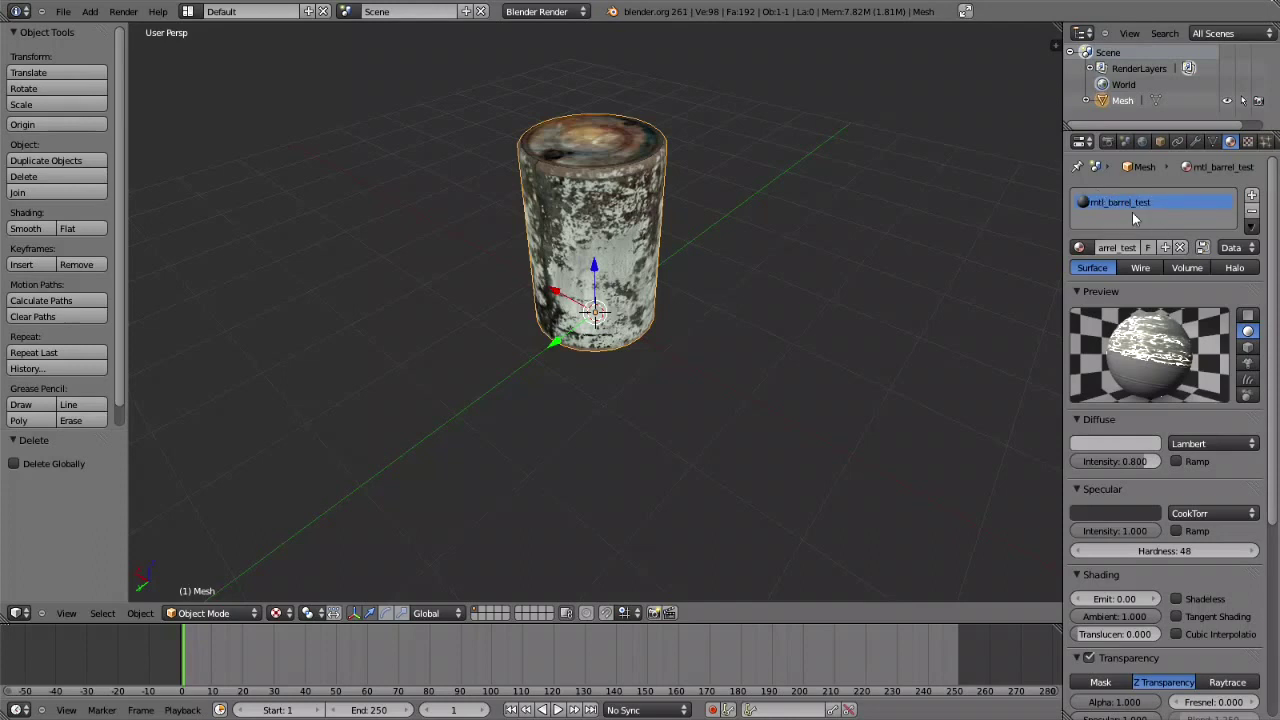
- Inspect the material's texture slots: Kd using Barrel_B_diff.tga and Bump using Barrel_B_norm.tga
click(1247, 141)
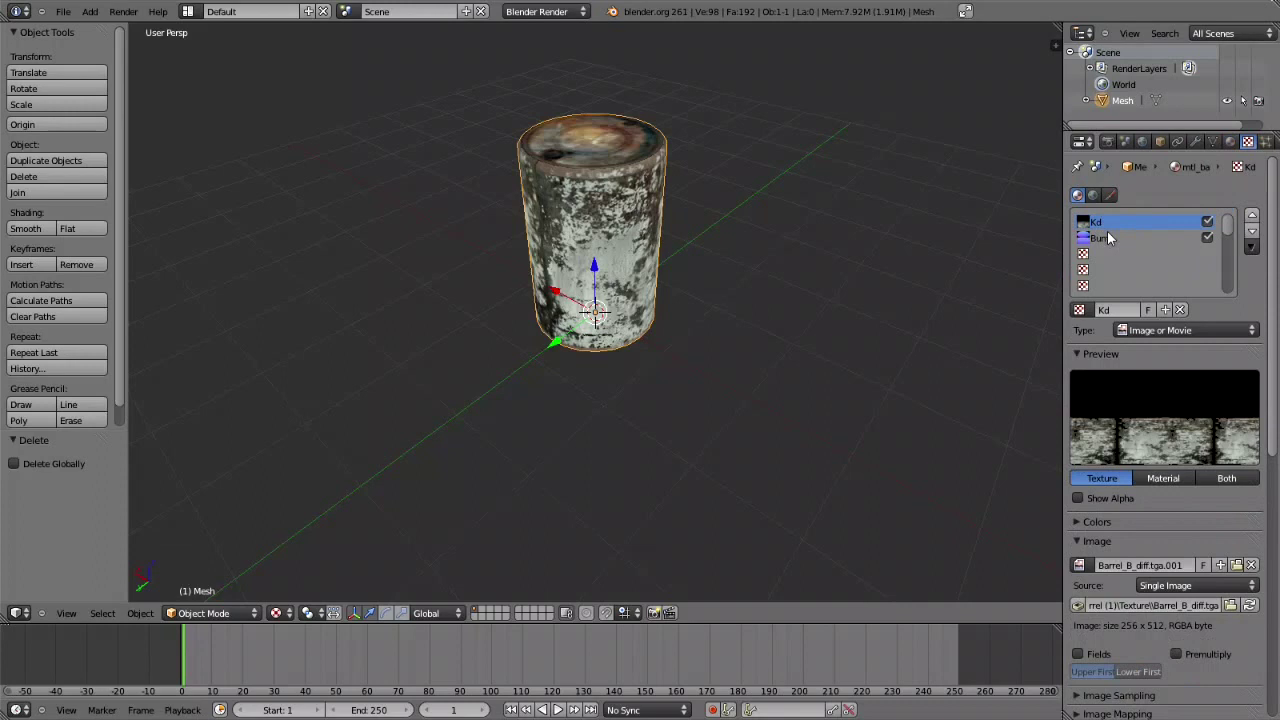
click(1106, 238)
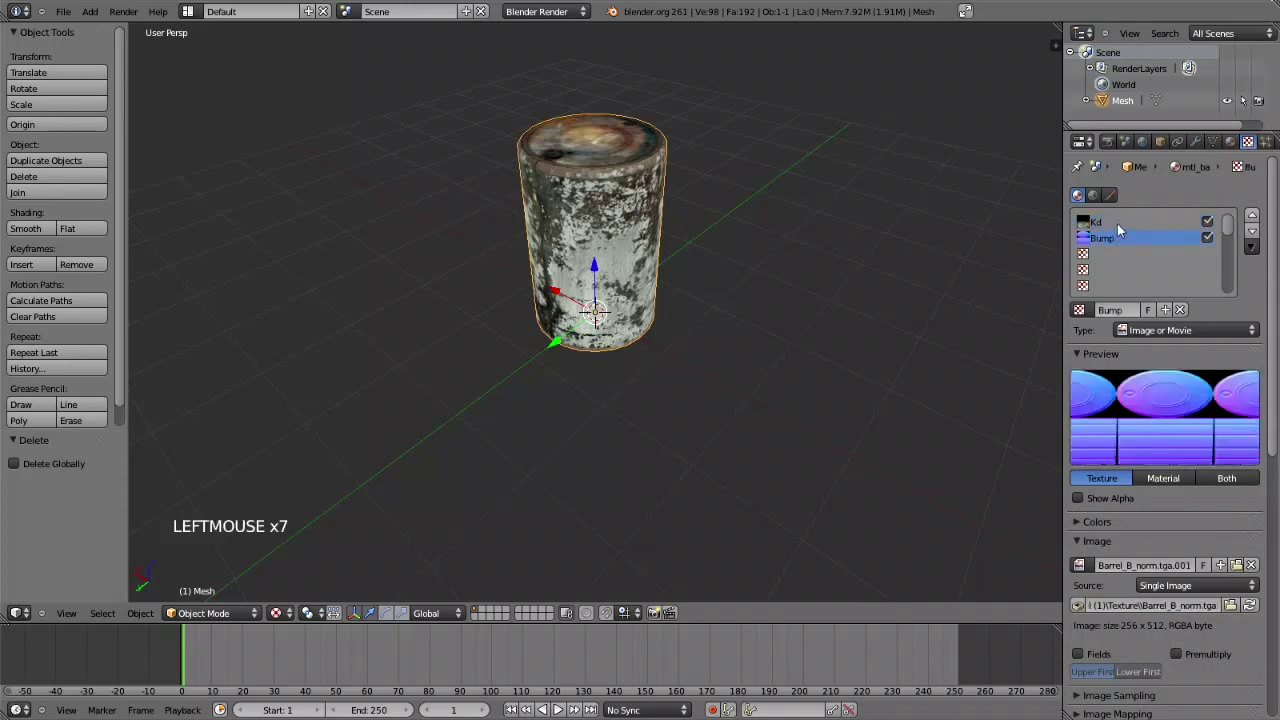
click(1112, 222)
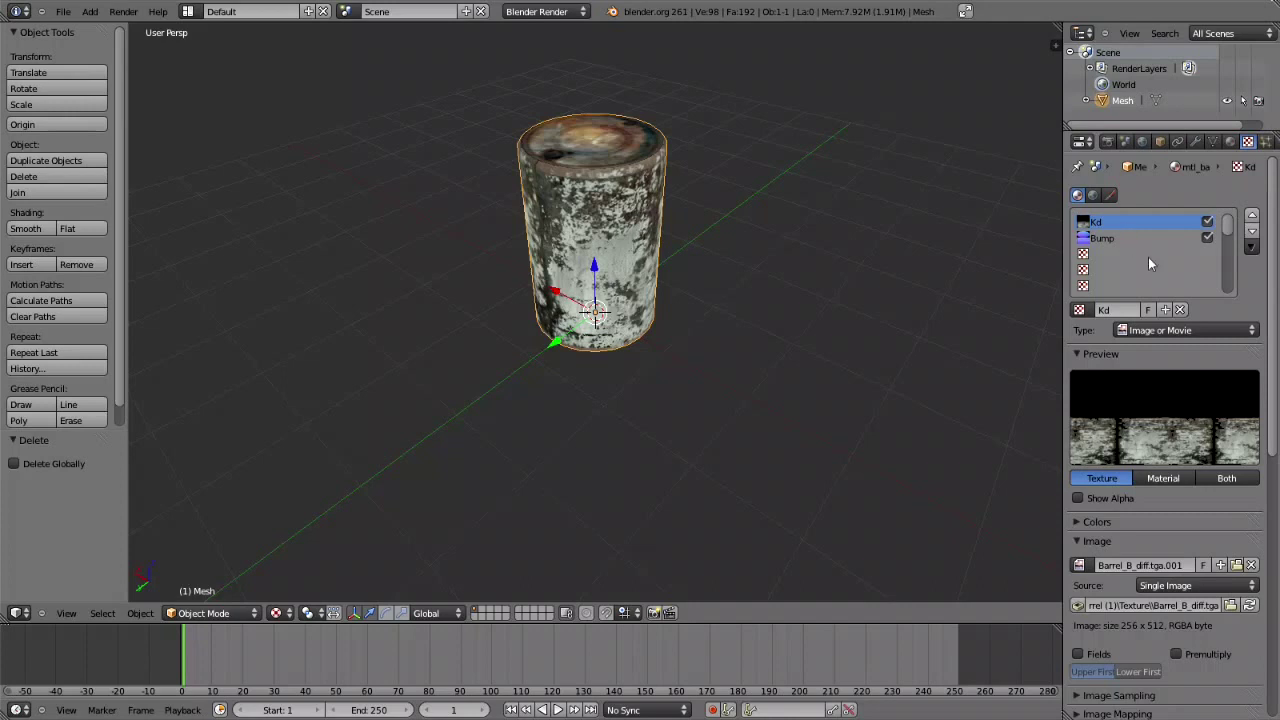
drag(1274, 263, 786, 137)
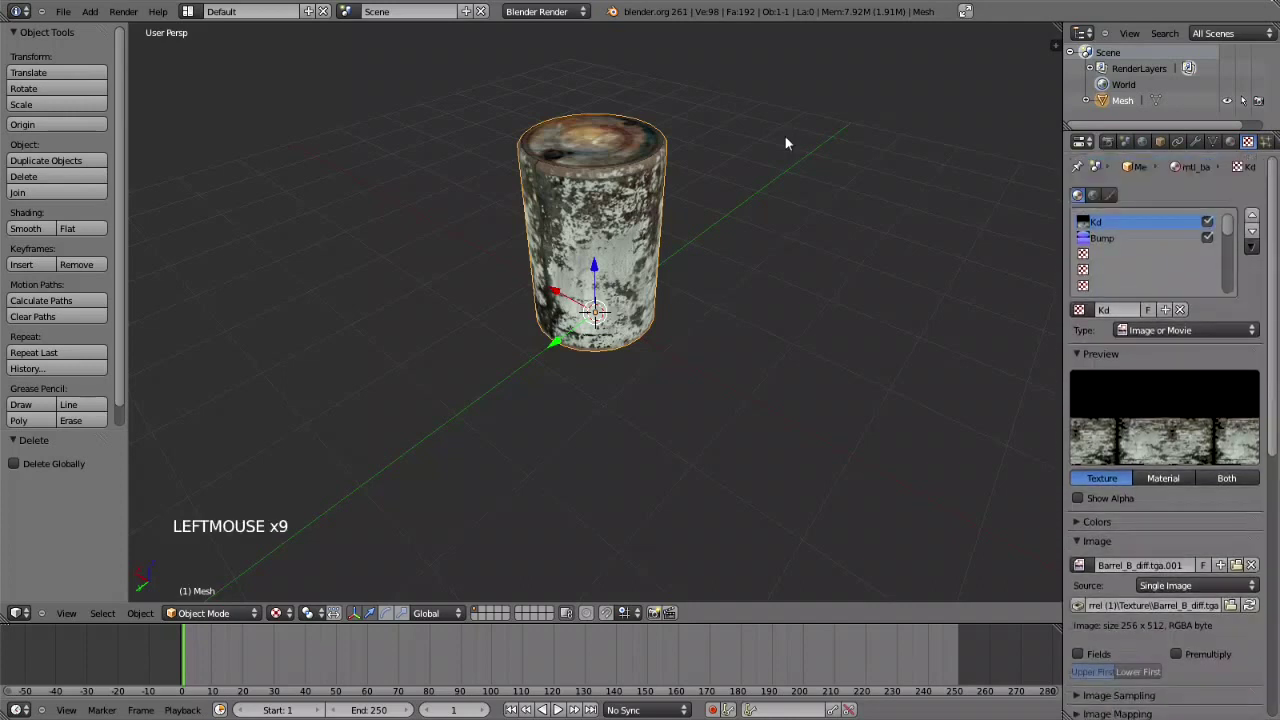
- Switch to the UV Editing layout and set the 3D view shading to Texture
click(187, 11)
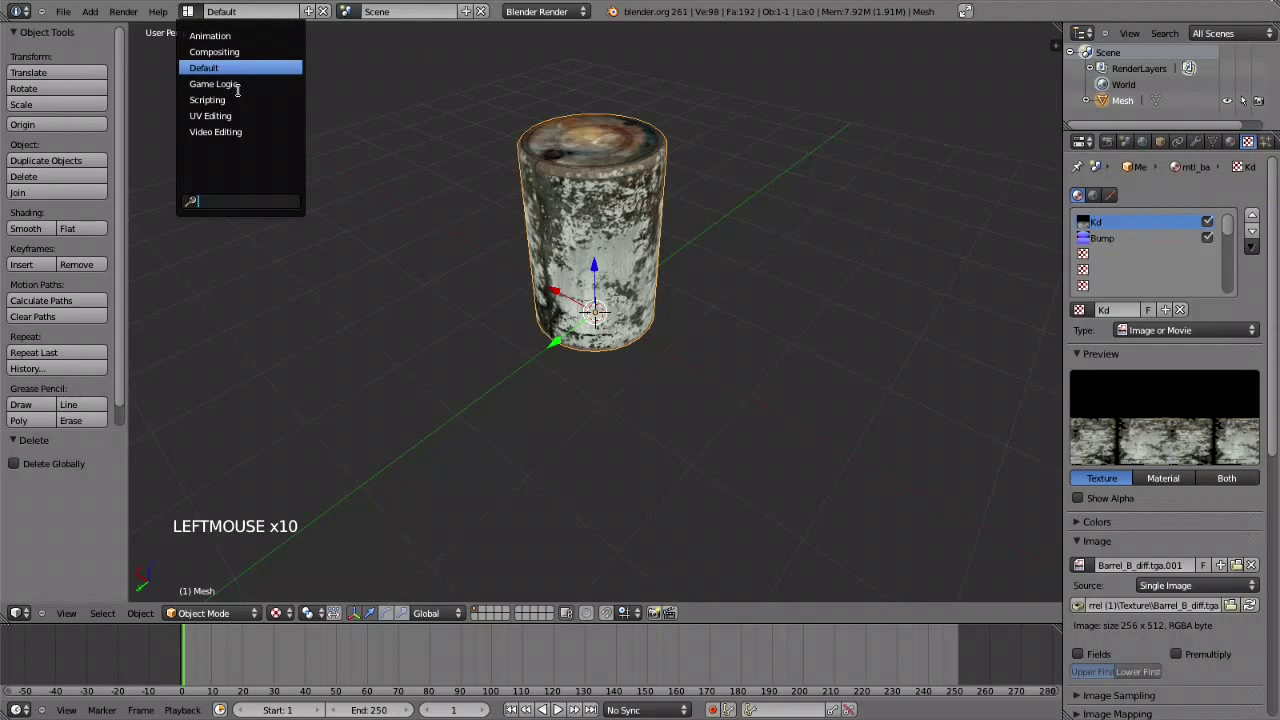
click(215, 115)
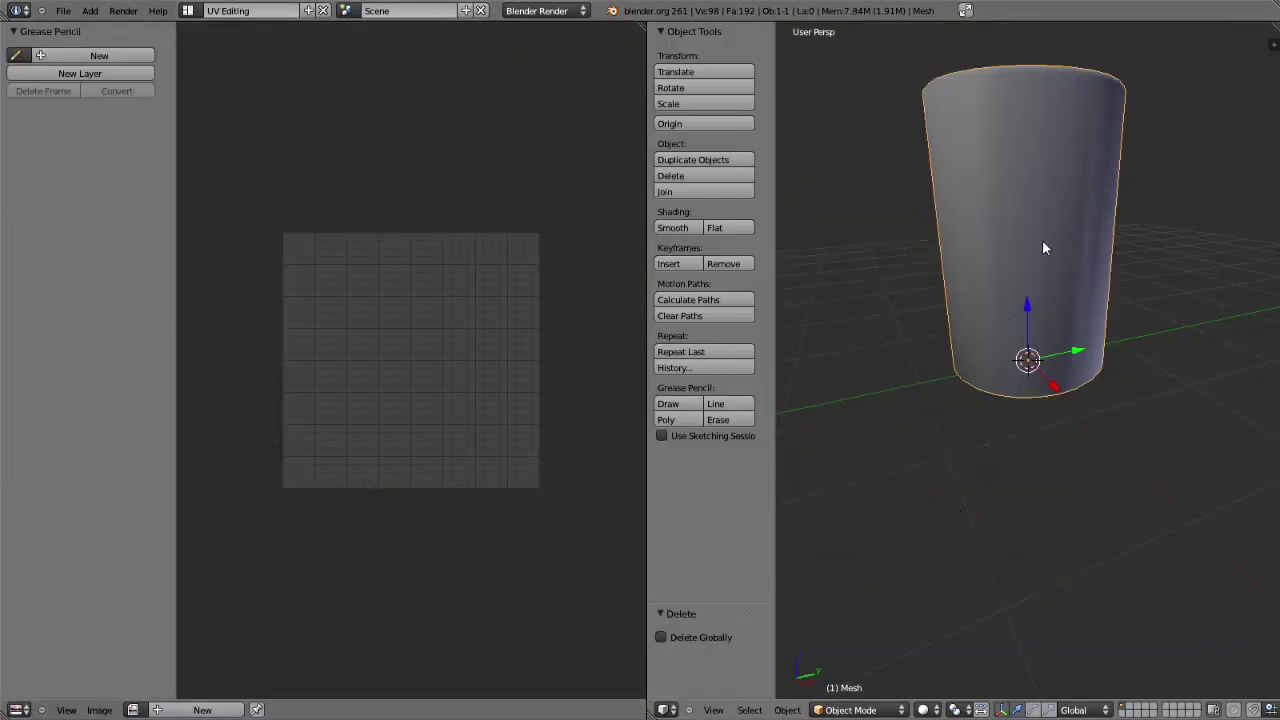
middle_drag(1026, 232, 951, 509)
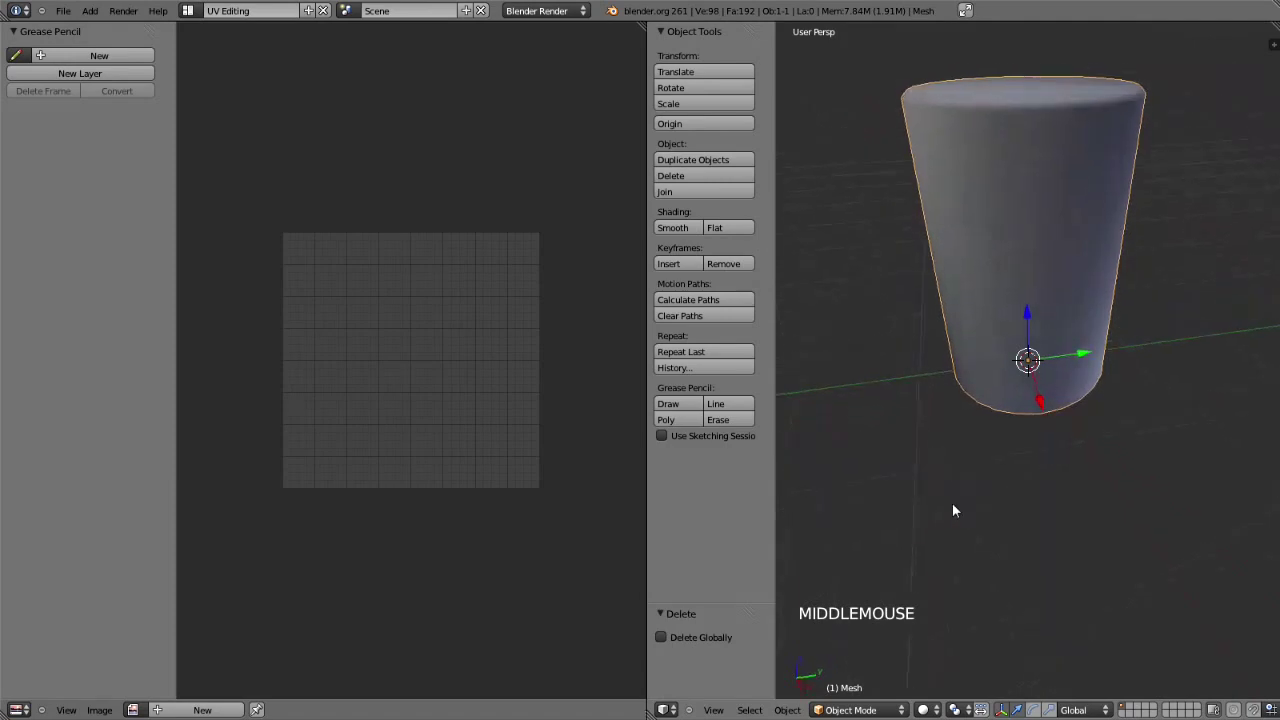
click(922, 710)
click(945, 636)
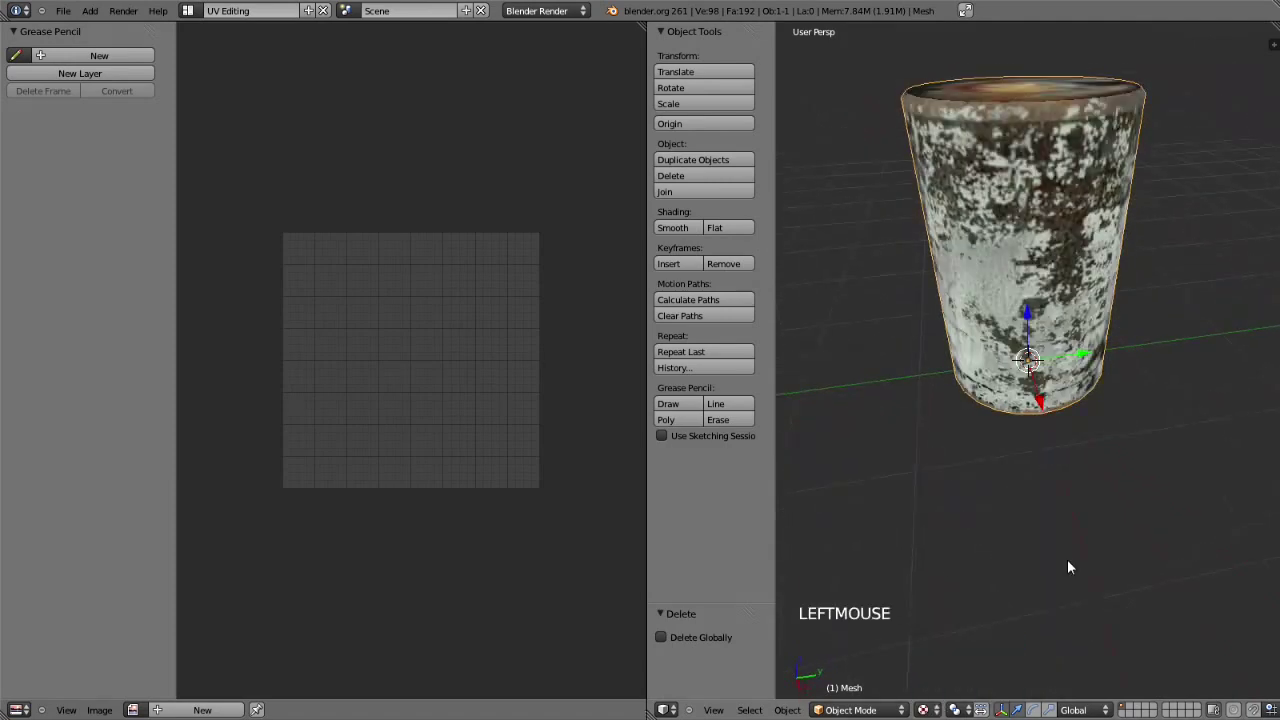
- Select the barrel in the 3D view
middle_drag(1074, 222, 1005, 230)
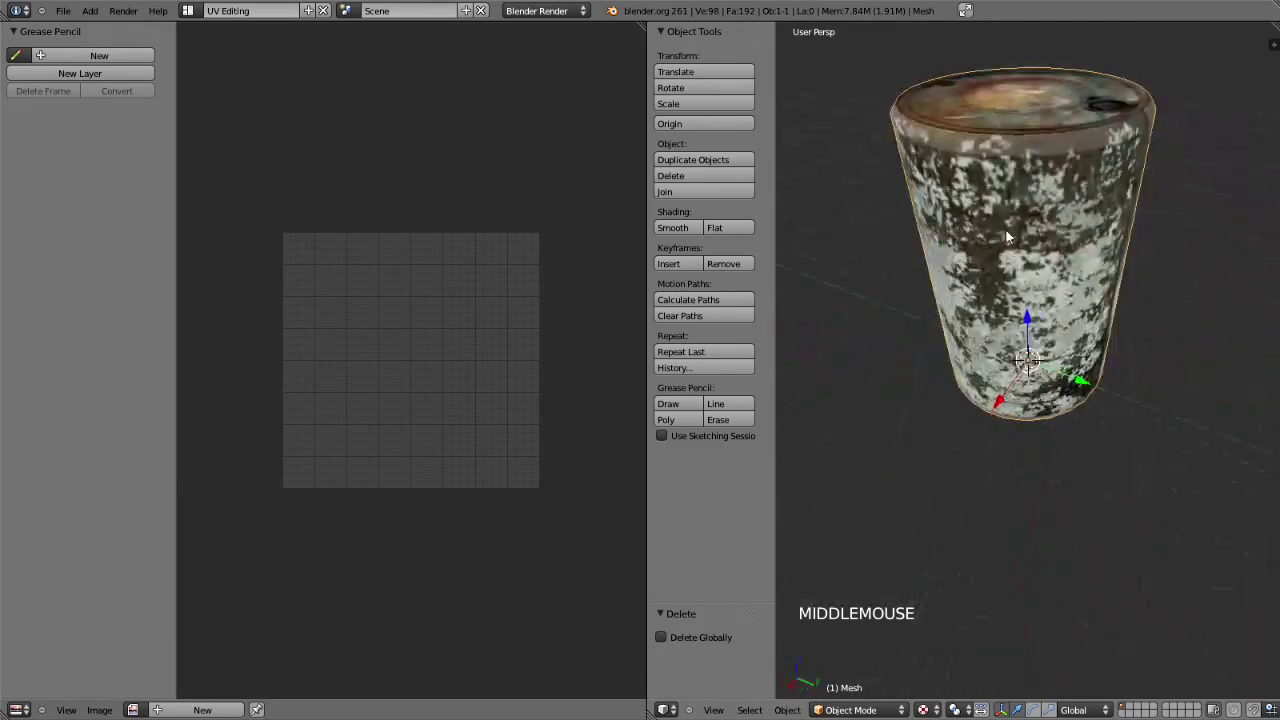
right_click(1034, 191)
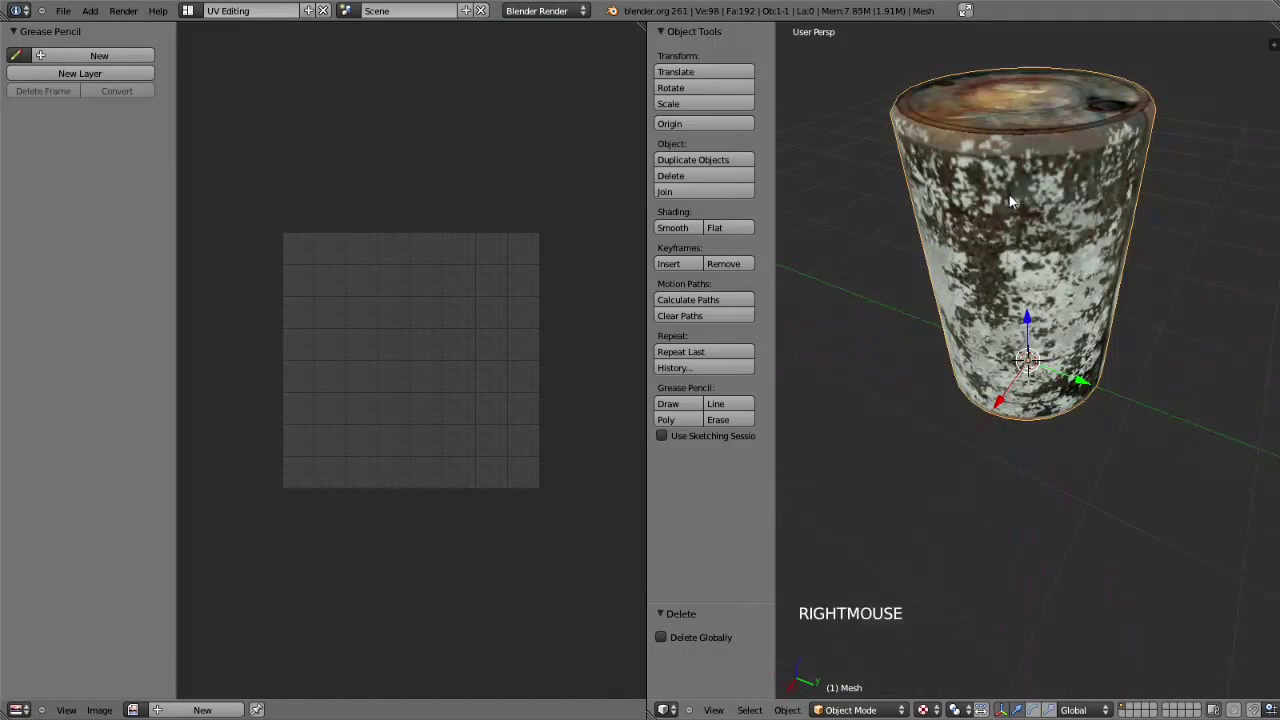
right_click(1032, 302)
right_click(1030, 230)
right_click(1038, 215)
right_click(1010, 288)
key(a)
right_click(1083, 360)
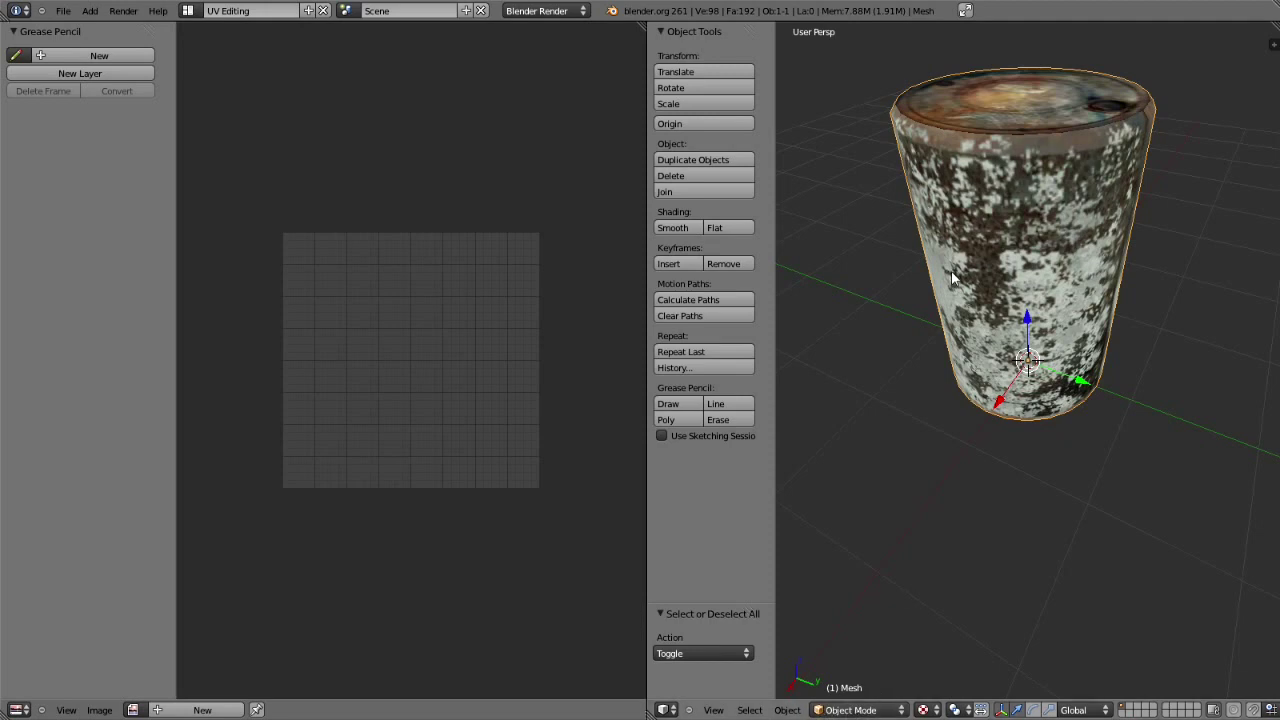
- Enter Edit Mode on the barrel and adjust the 3D and UV image views
key(Tab)
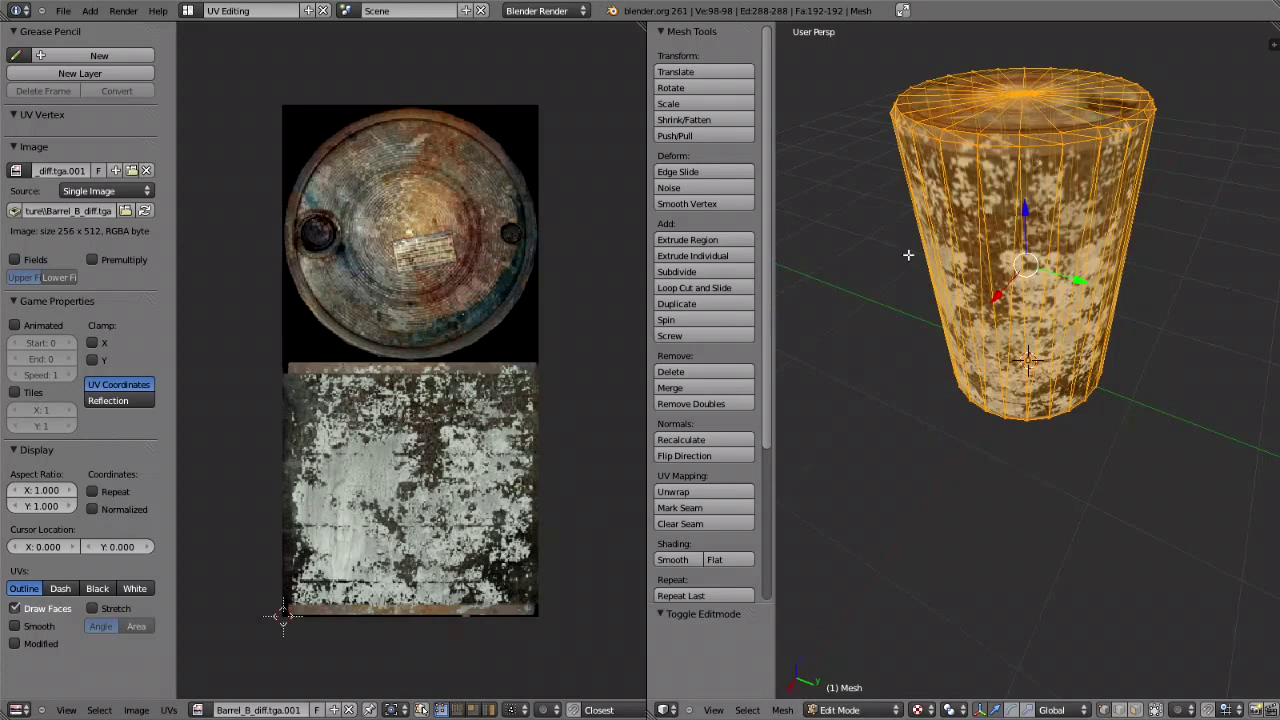
middle_click(1074, 226)
middle_drag(1074, 226, 980, 230)
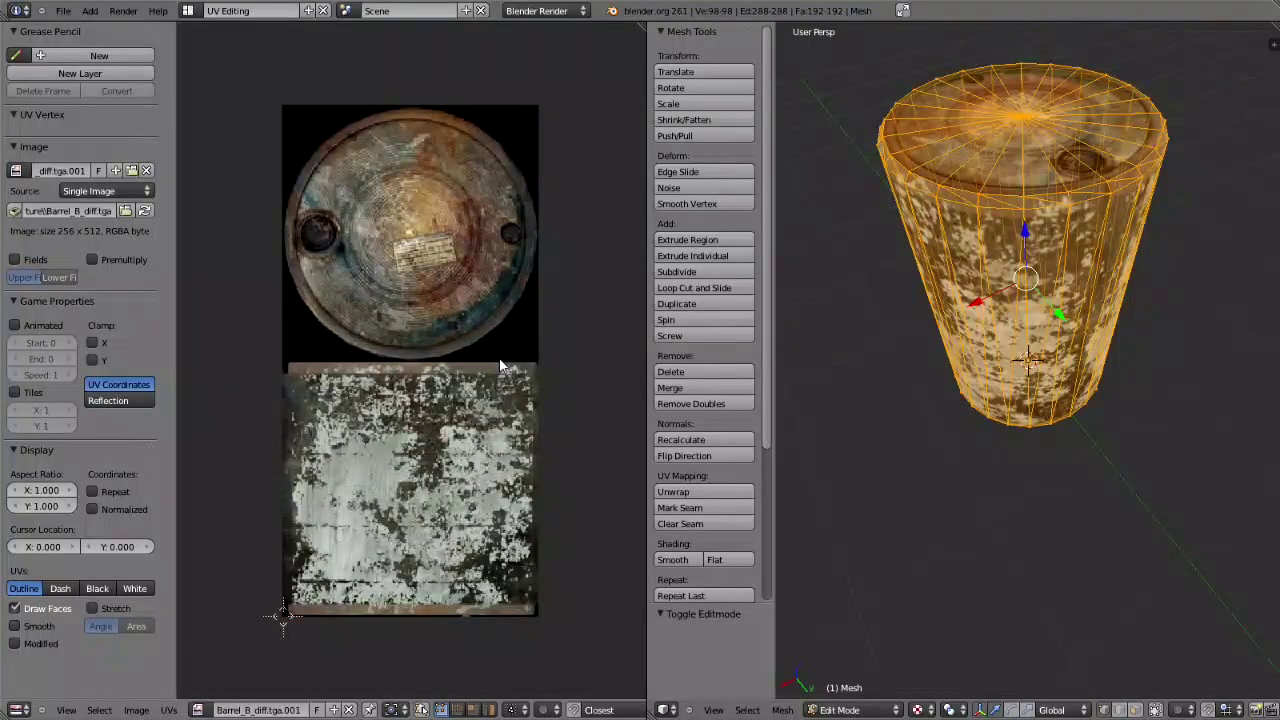
middle_drag(503, 368, 473, 365)
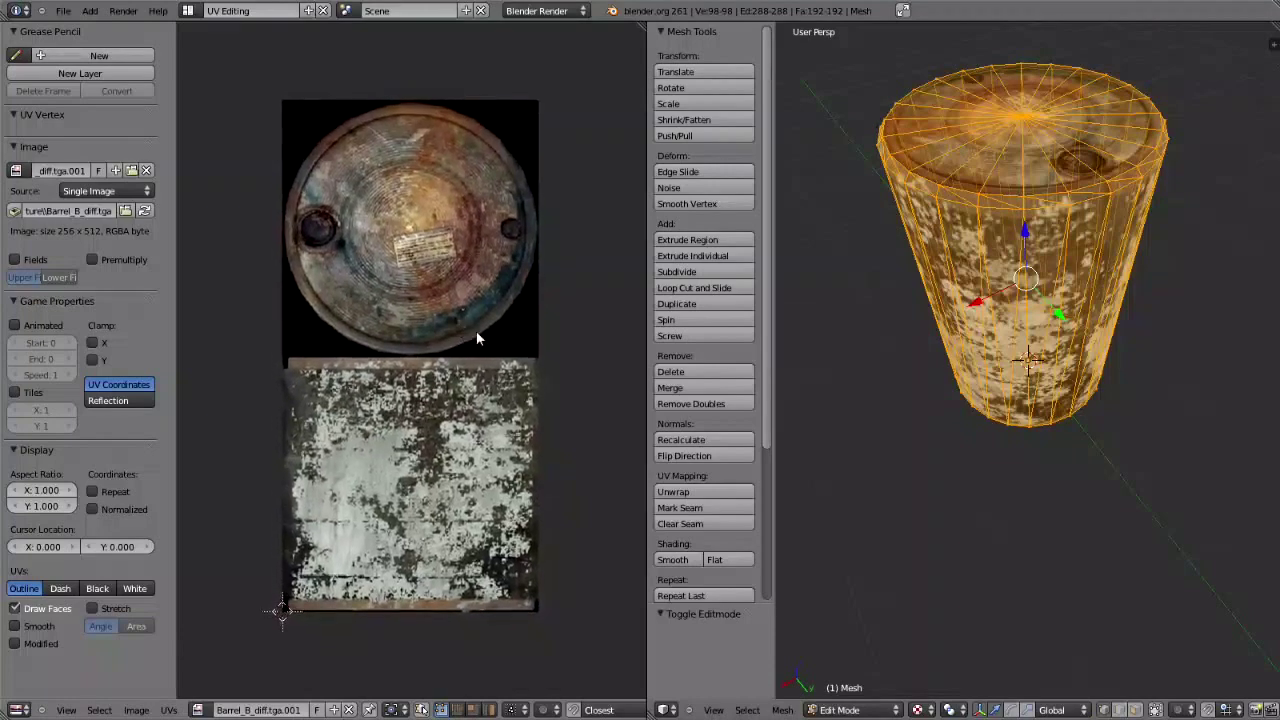
- Return to the Default layout and scroll through the Texture properties
click(190, 10)
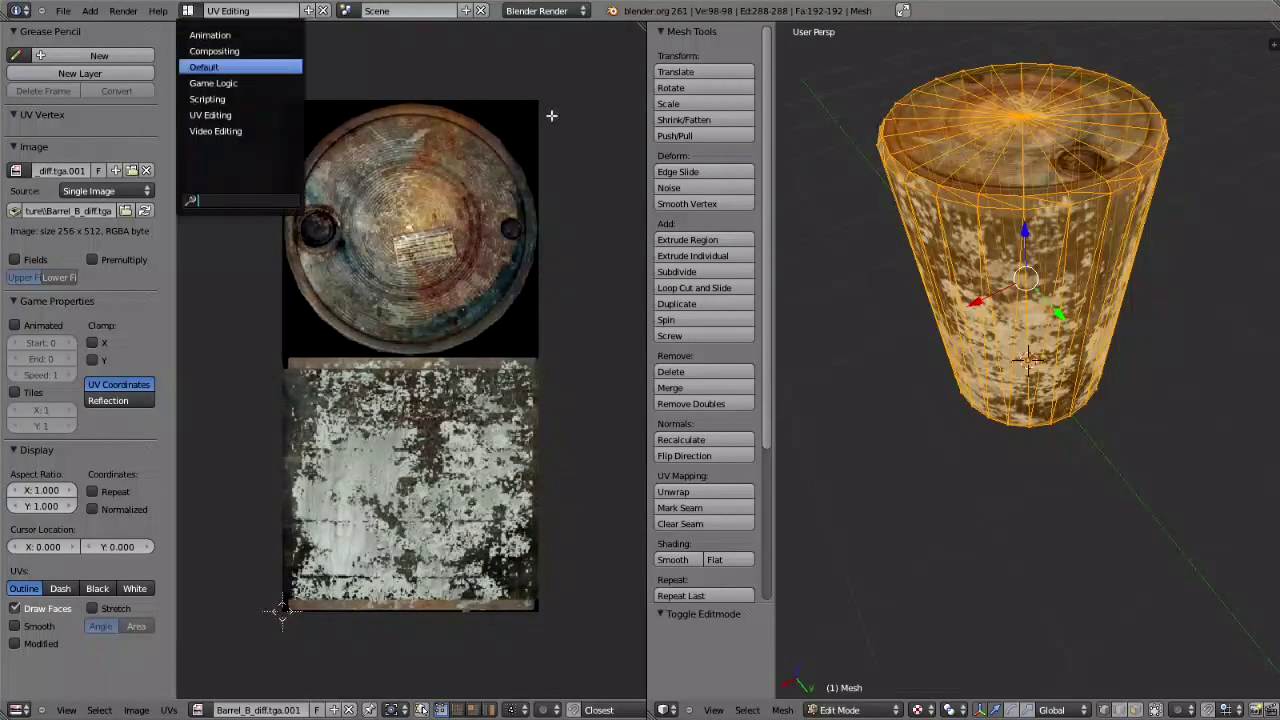
click(215, 63)
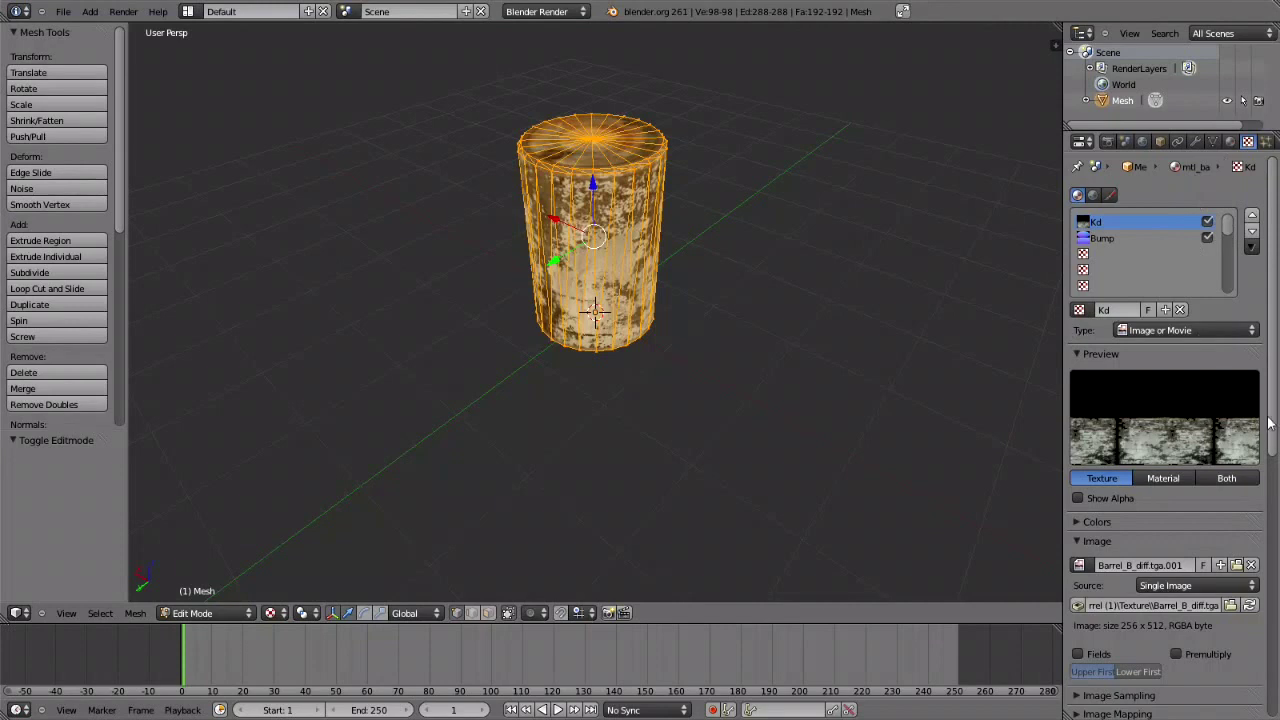
drag(1274, 428, 1274, 452)
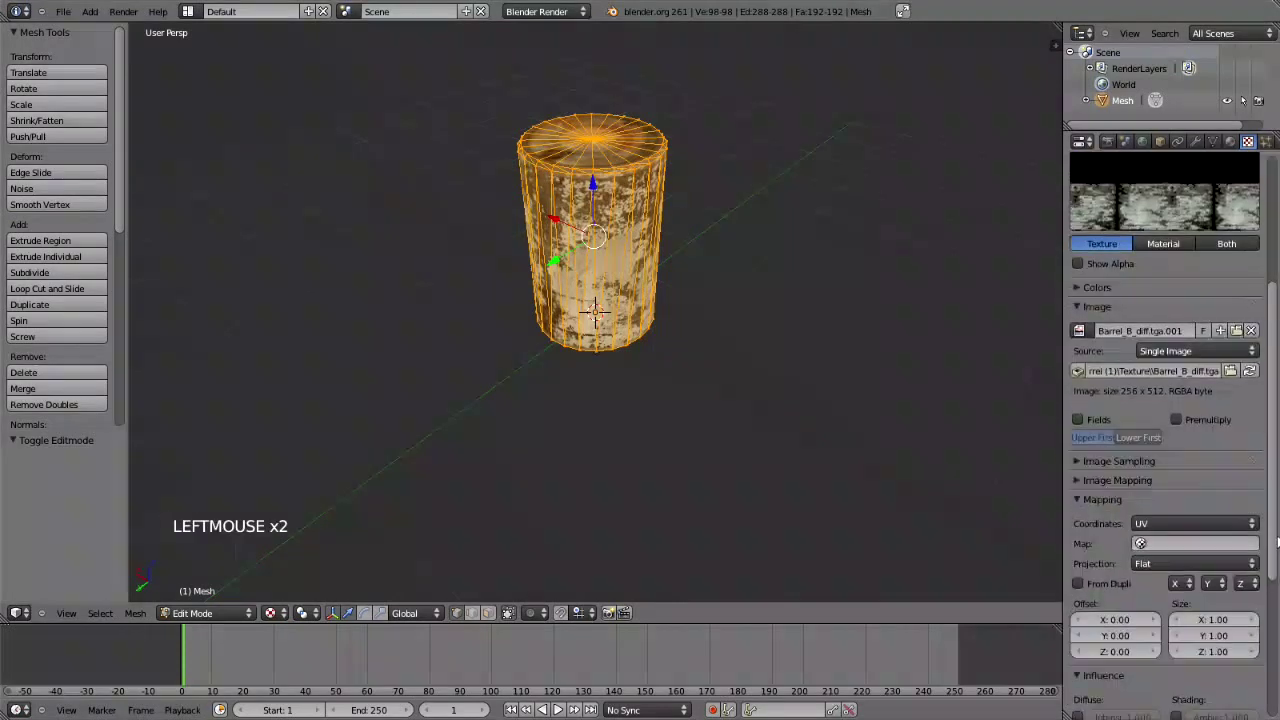
scroll(1168, 483, down, 1)
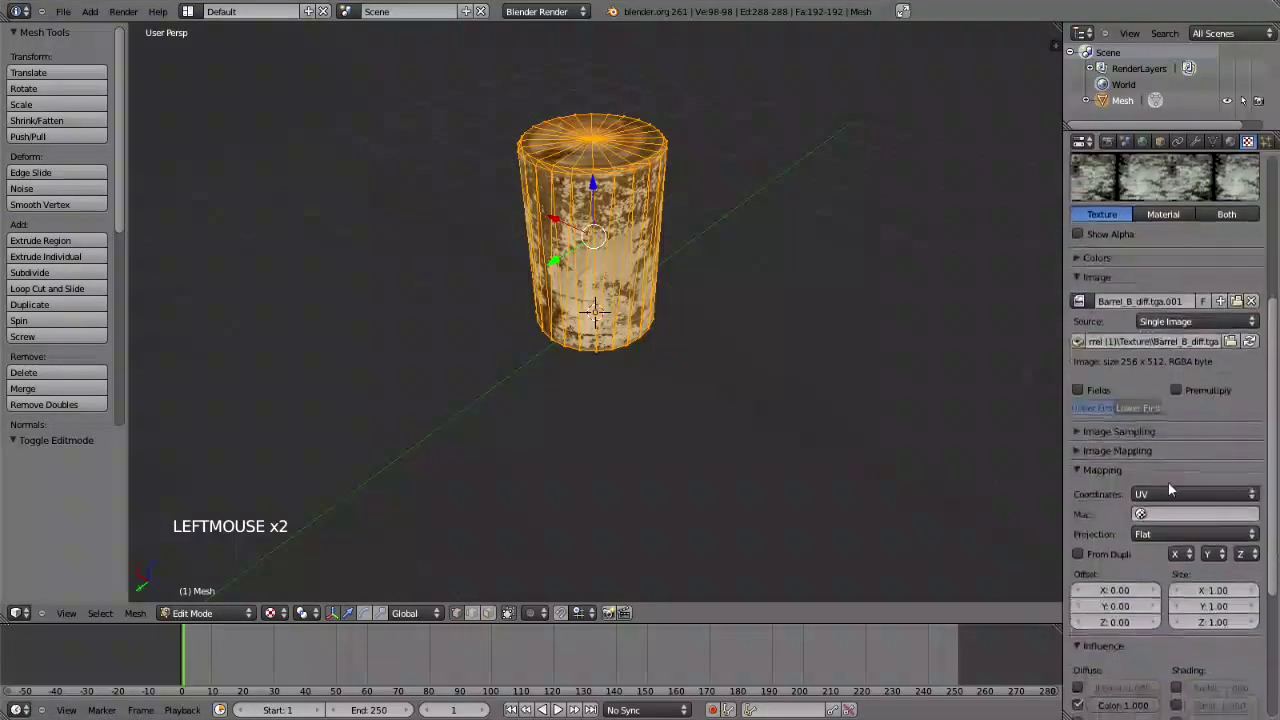
- Switch to the UV Editing layout and select the entire barrel mesh
click(189, 12)
click(230, 114)
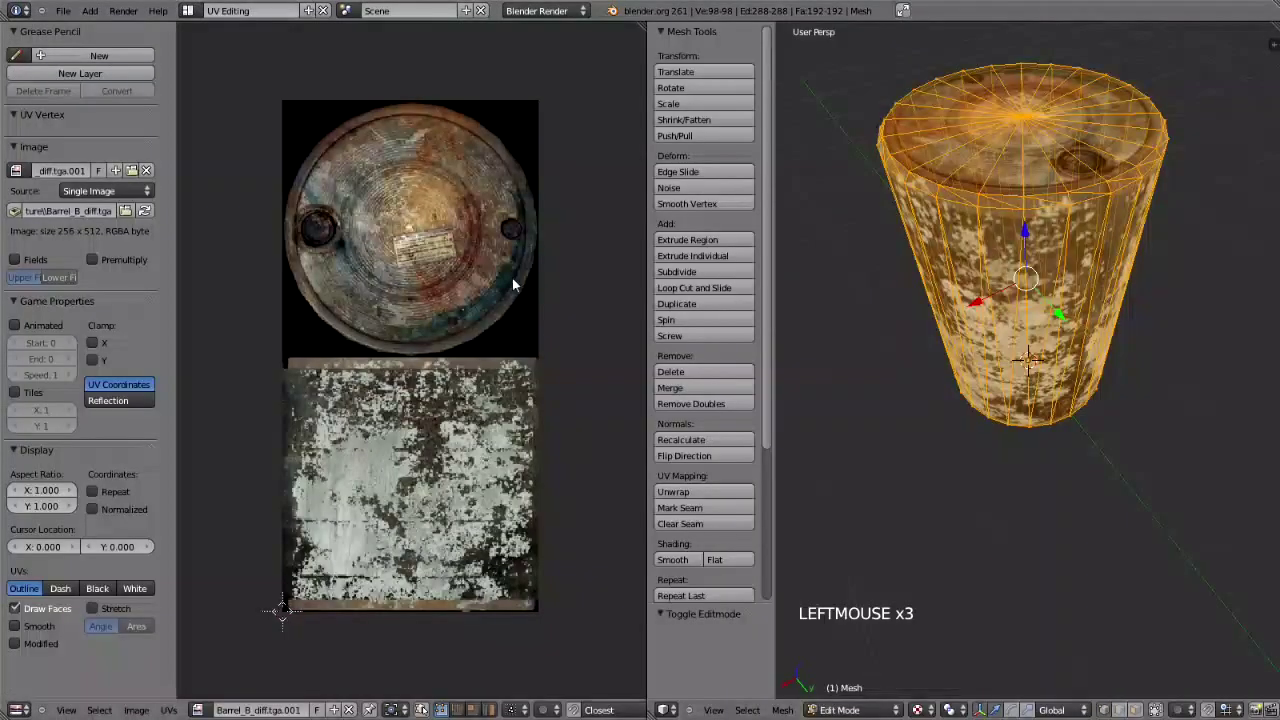
right_click(981, 187)
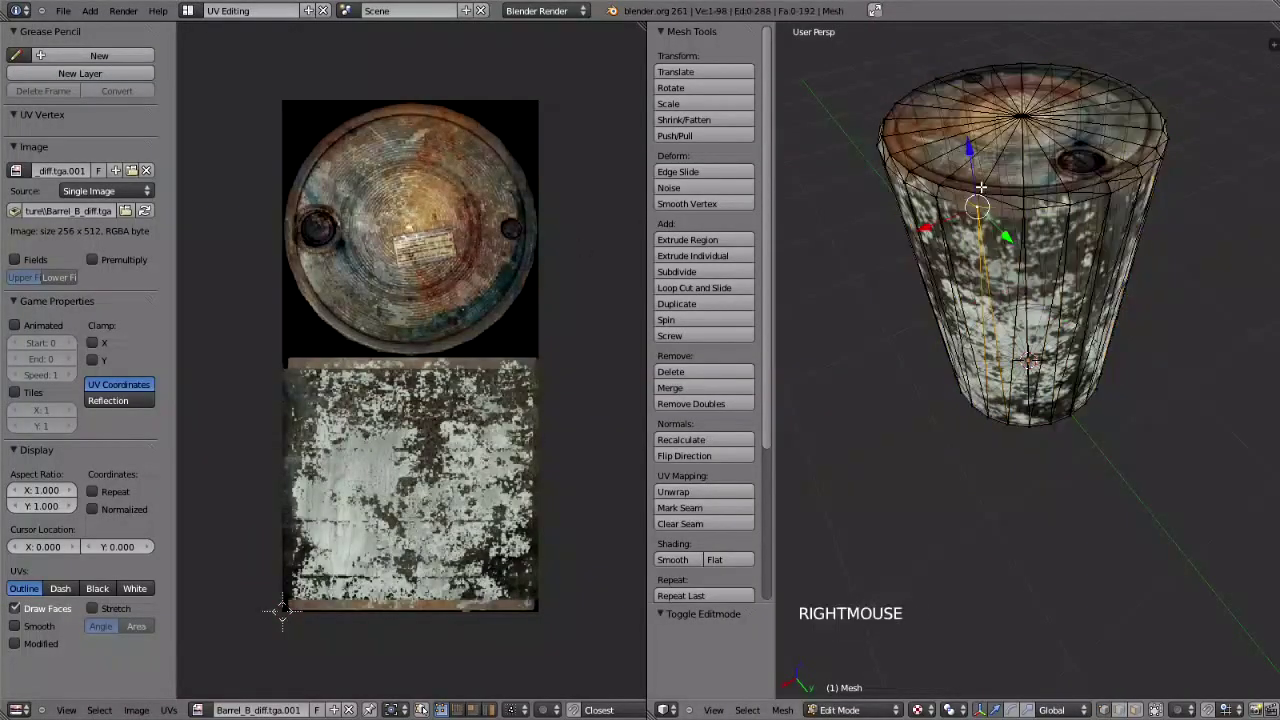
right_click(979, 189)
key(a)
key(a)
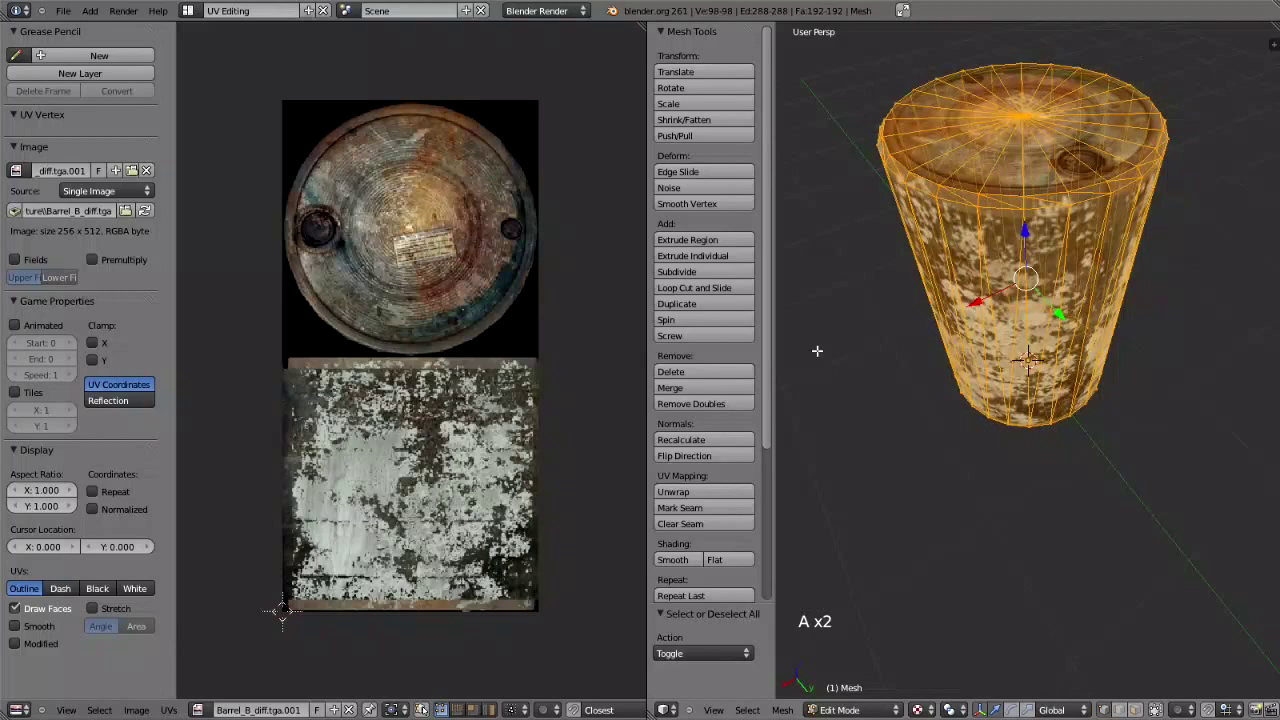
- Apply a Smart UV Project unwrap, then undo it to keep the original UVs
drag(765, 353, 766, 383)
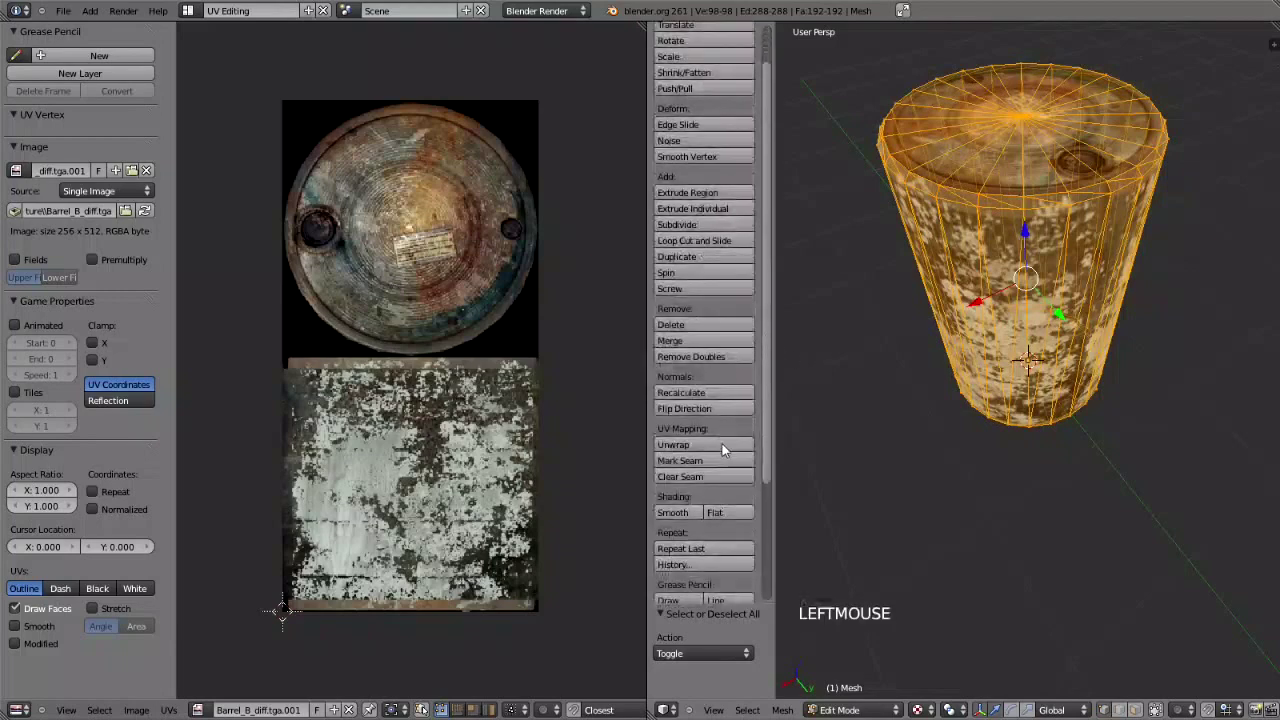
click(720, 449)
click(718, 458)
click(810, 538)
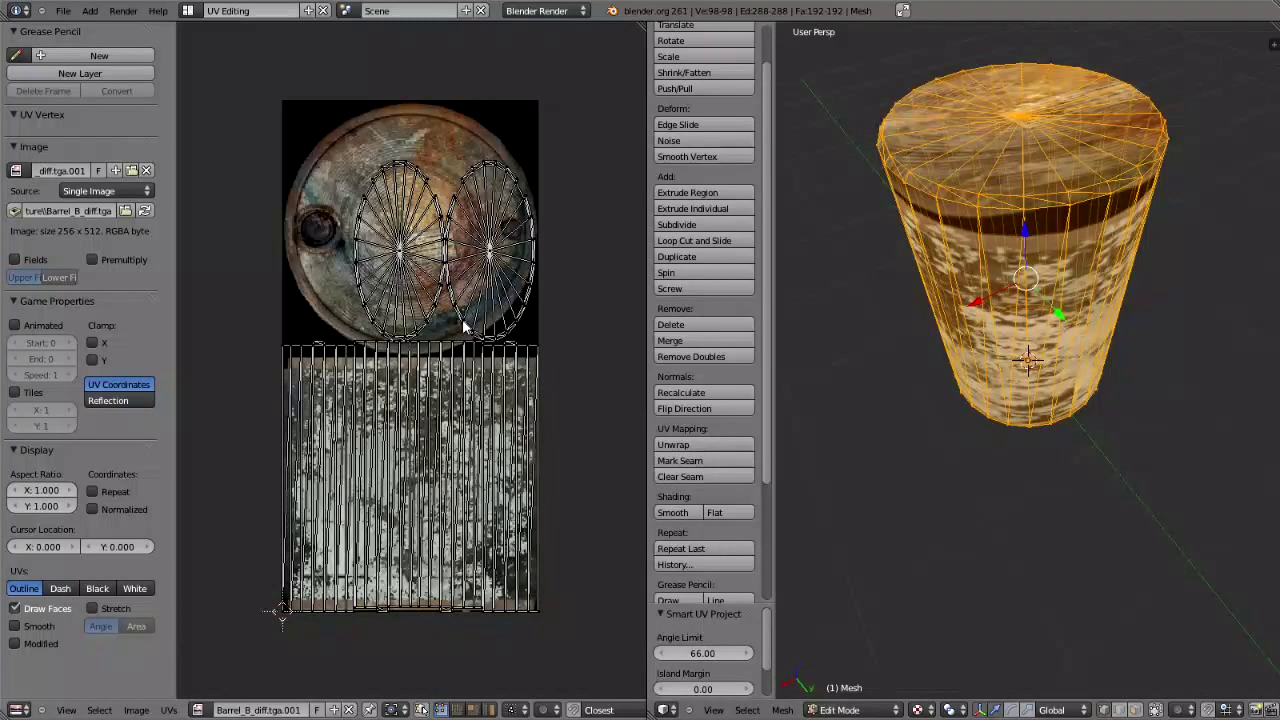
key(ctrl+z)
- Export the barrel to the Desktop as barrel_test.XMODEL_EXPORT in CoD Xmodel format
click(63, 11)
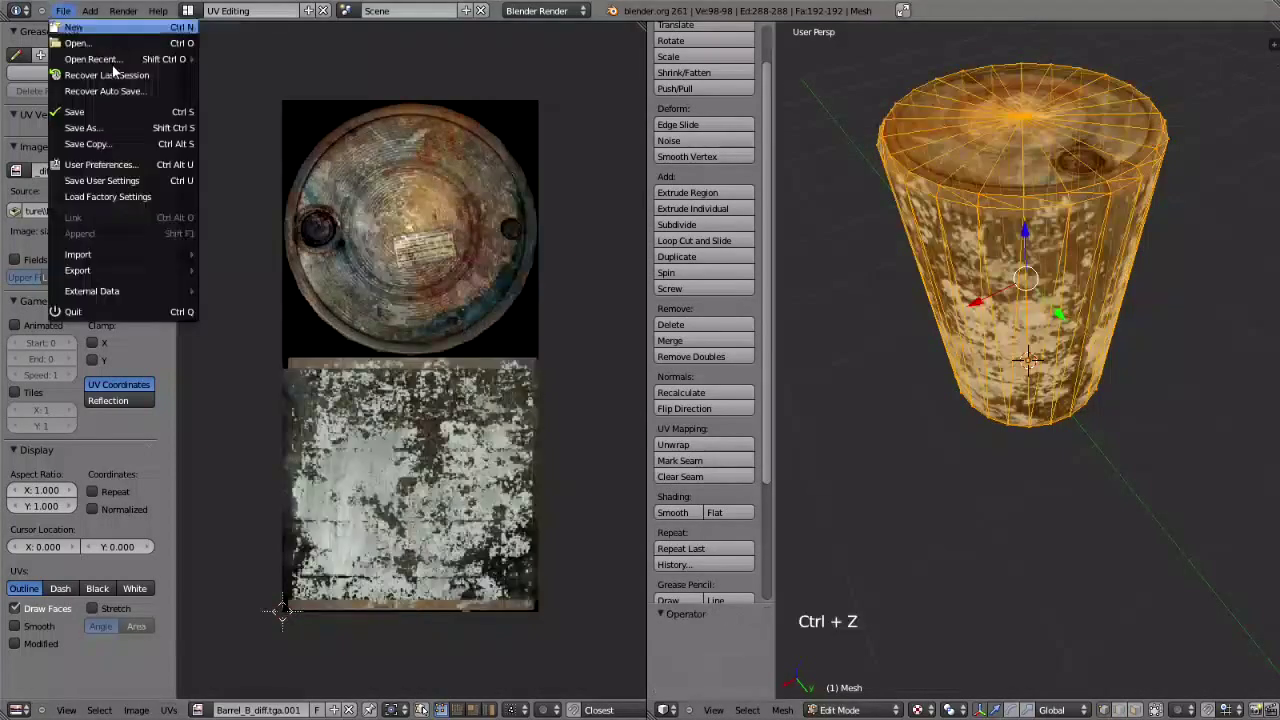
mouse_move(171, 269)
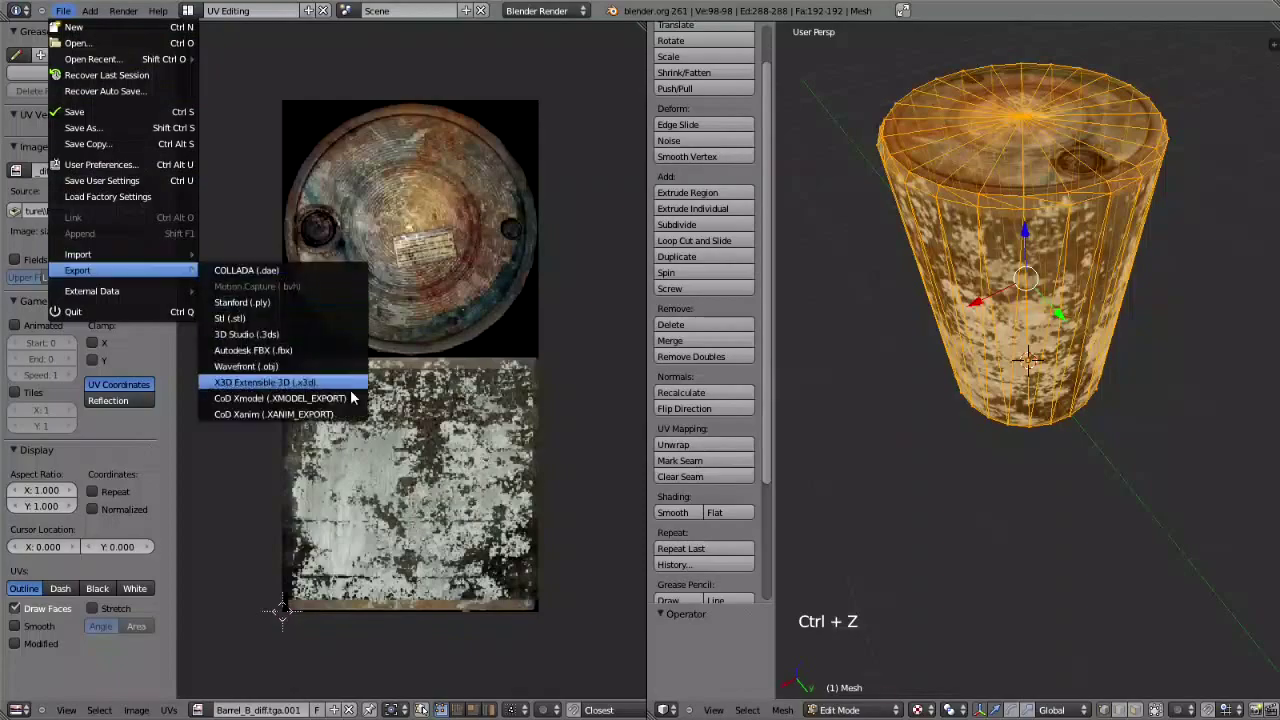
click(345, 398)
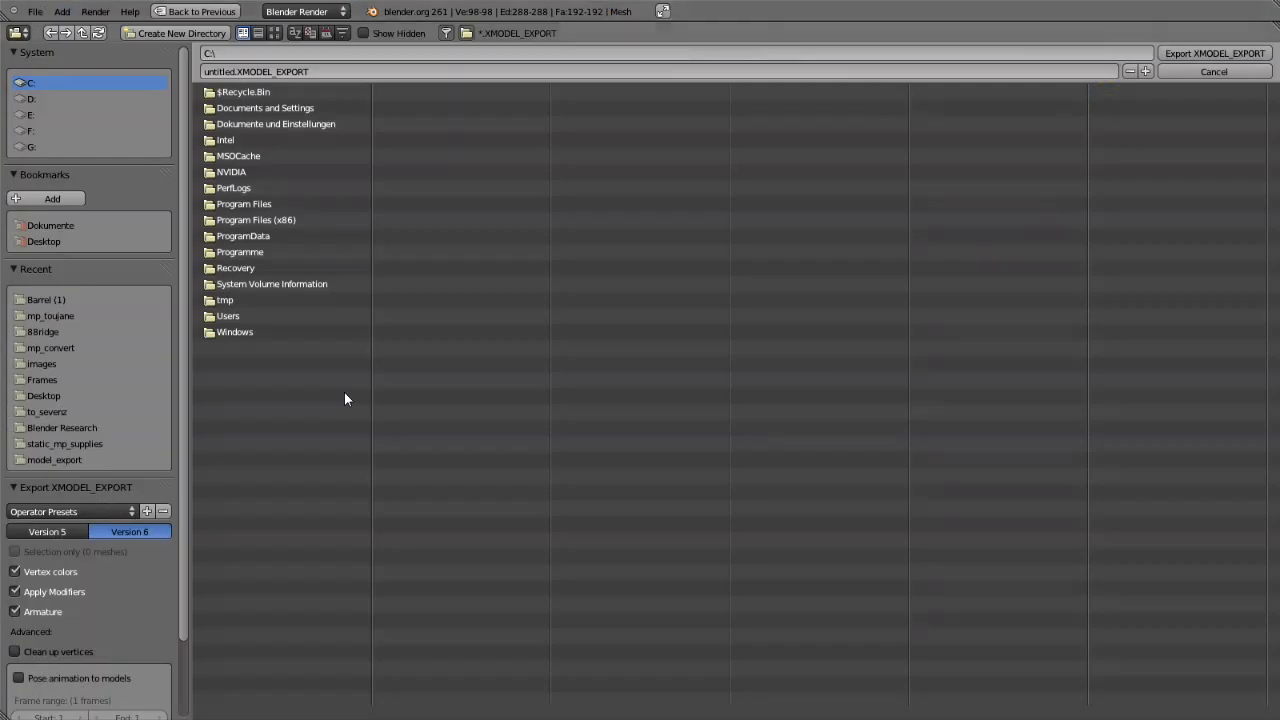
click(70, 238)
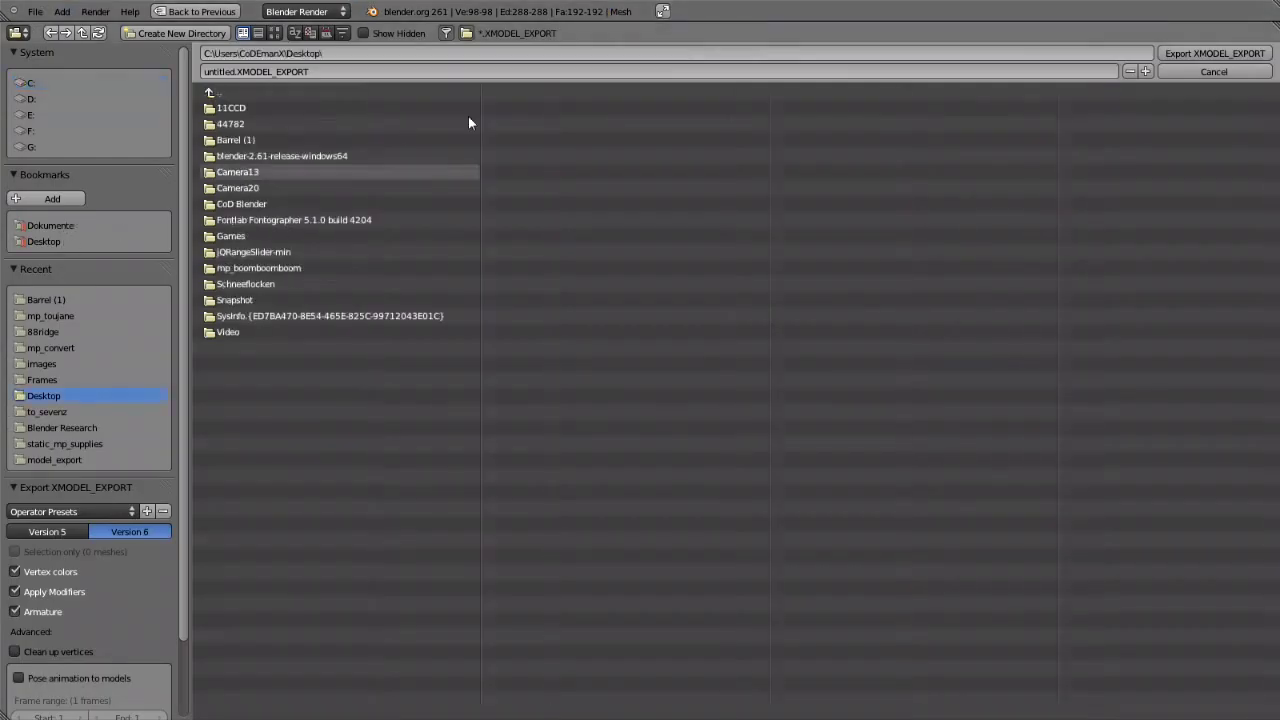
click(395, 72)
text(barrel)
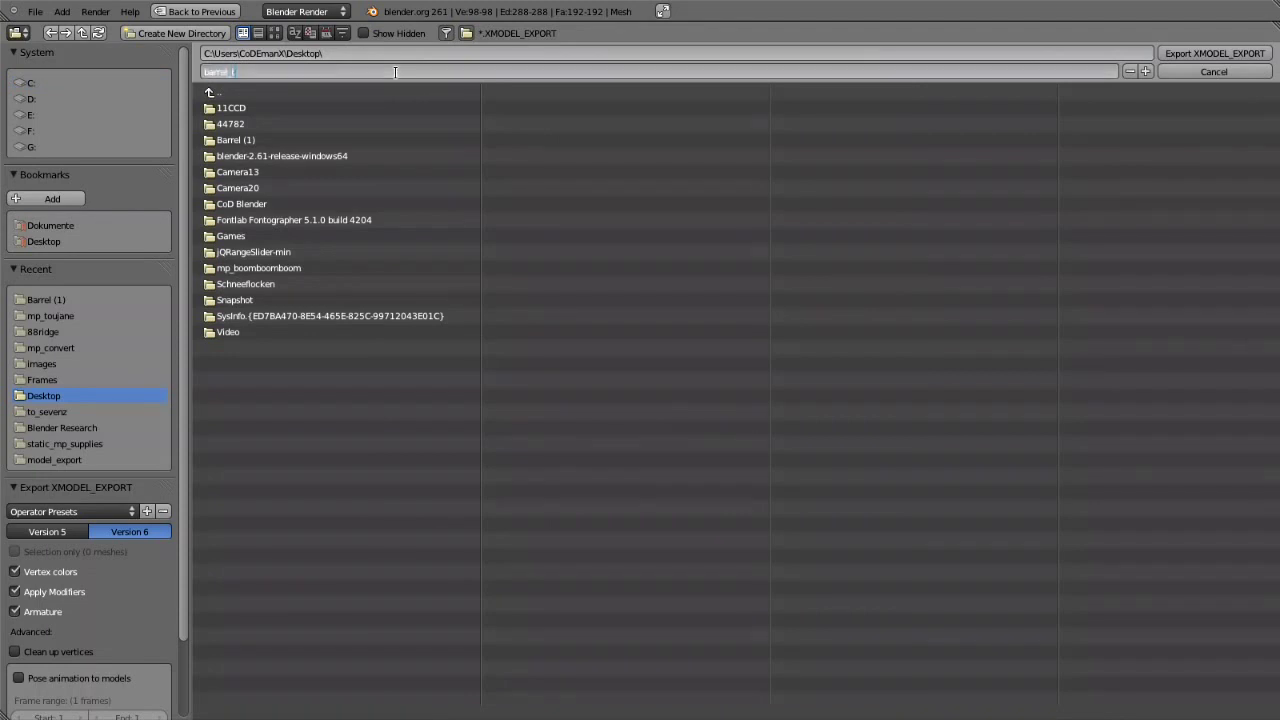
text(_test)
key(Return)
drag(182, 482, 193, 578)
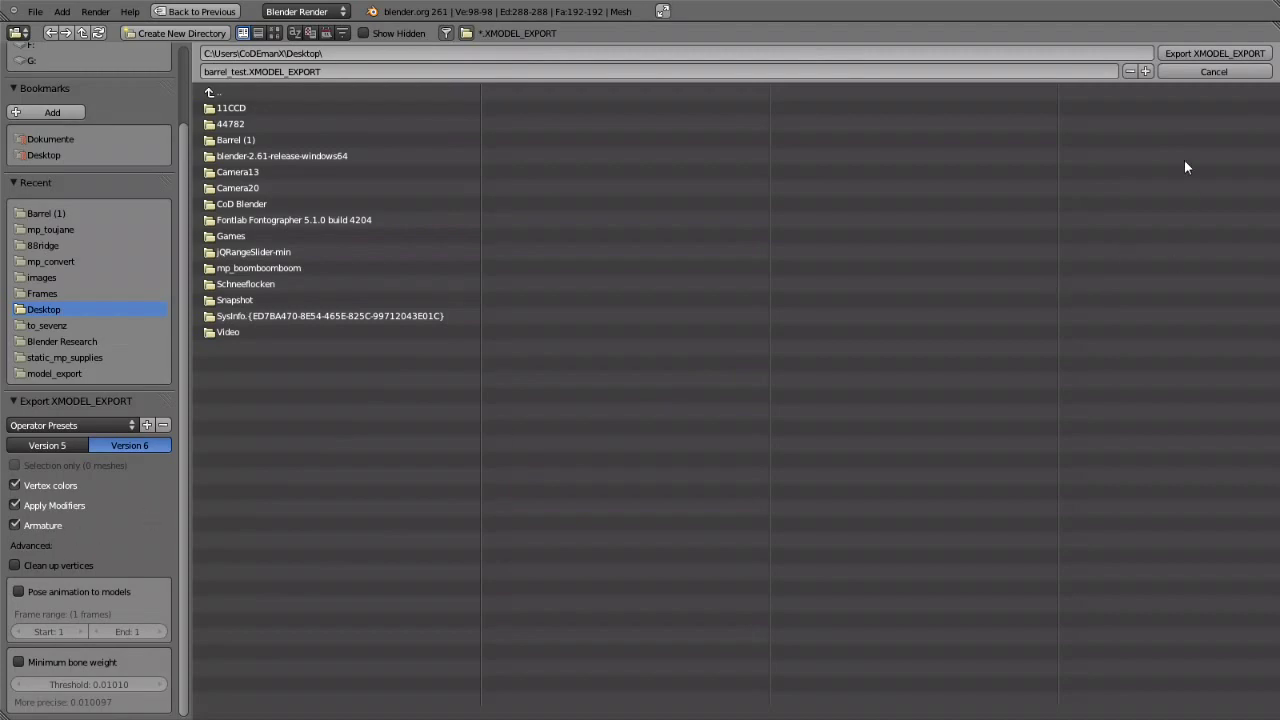
click(1199, 54)
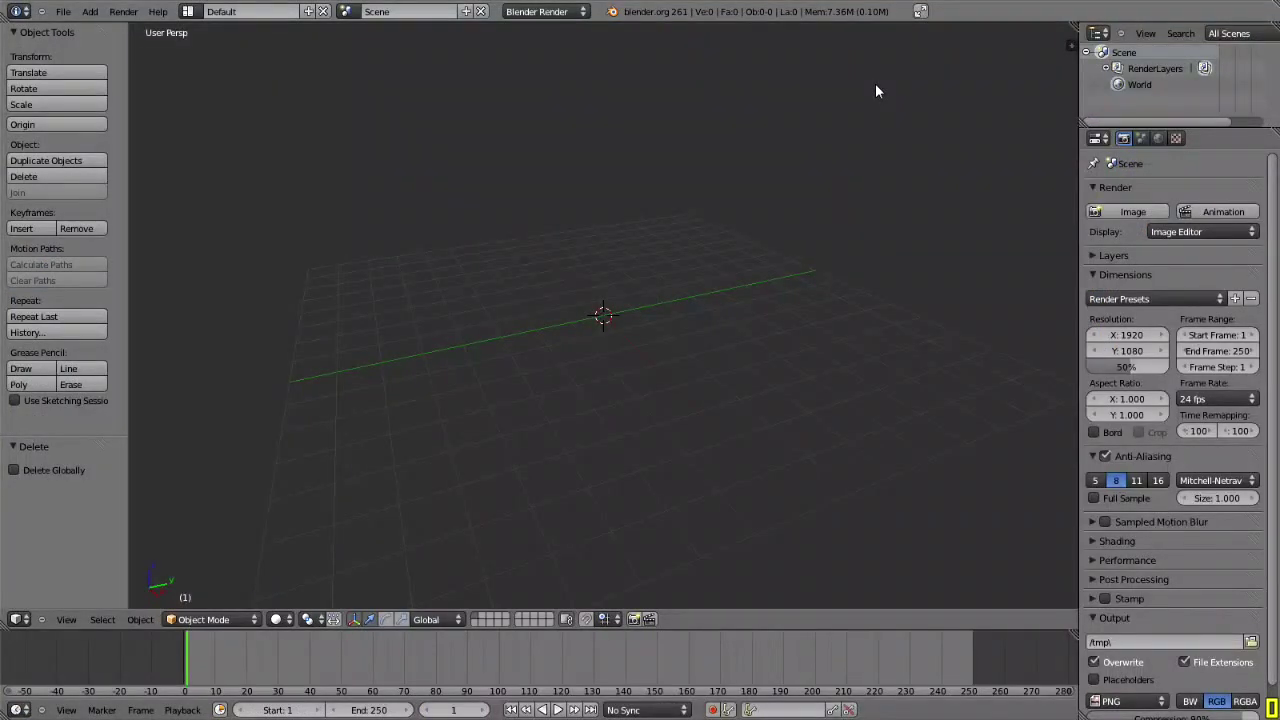
- Re-import Barrel B.obj from Desktop/Barrel (1)/Barrel (1) with default axes and zoom onto it
click(62, 11)
mouse_move(150, 255)
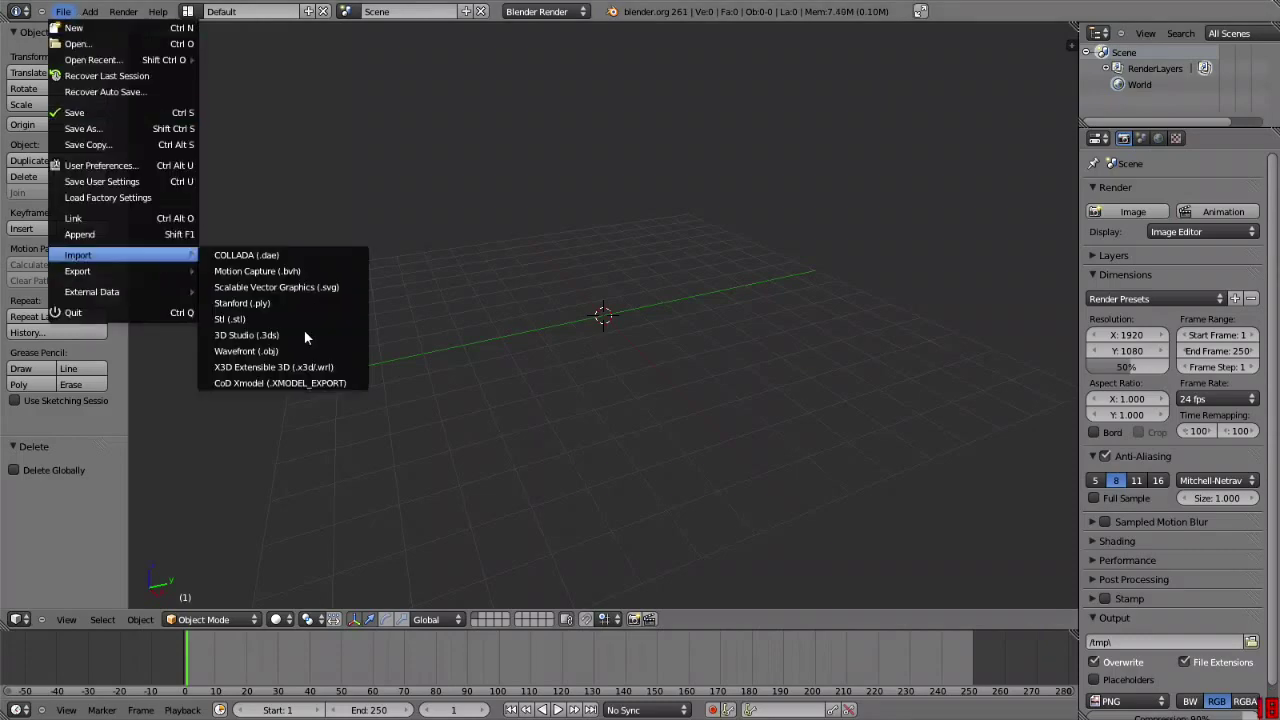
click(365, 351)
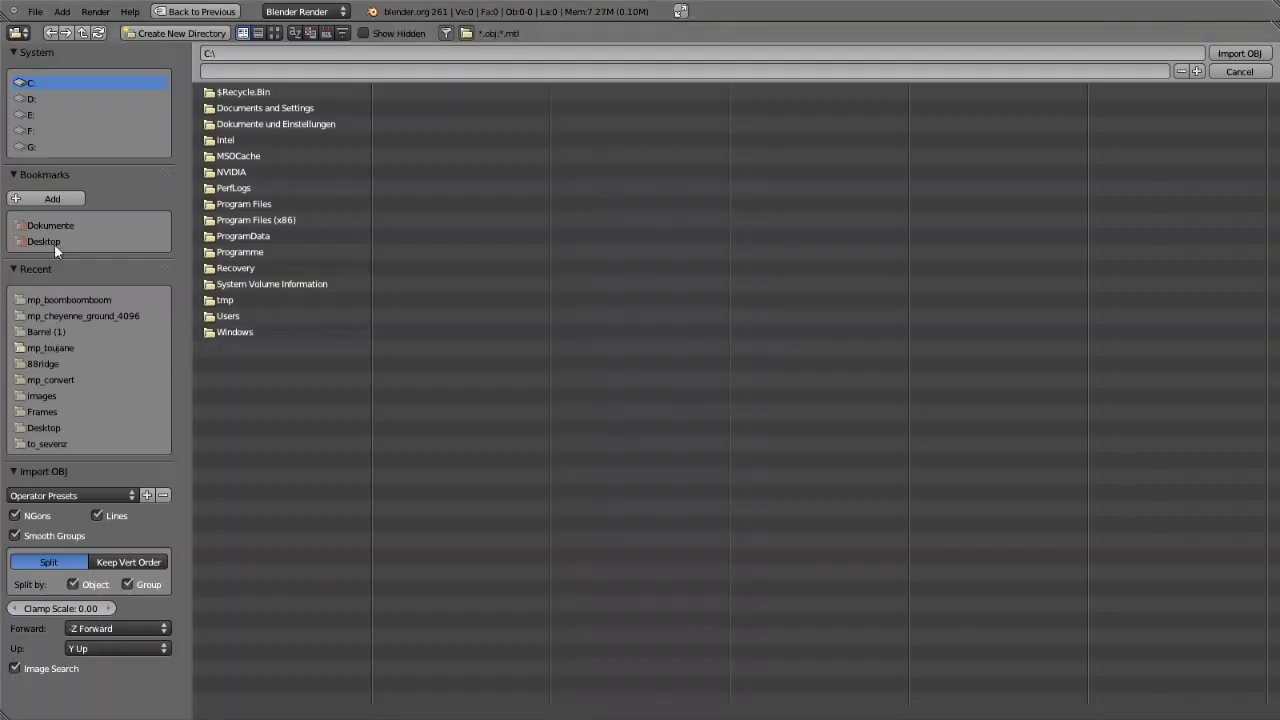
click(50, 242)
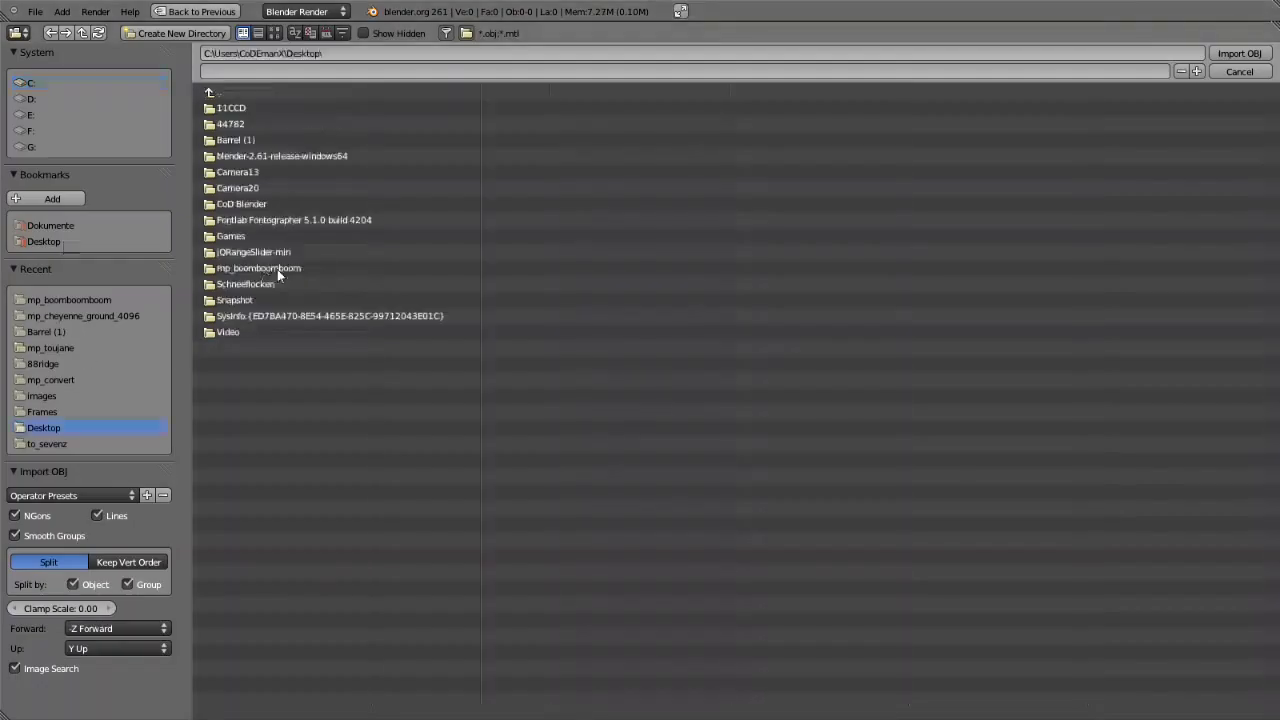
double_click(262, 136)
double_click(247, 112)
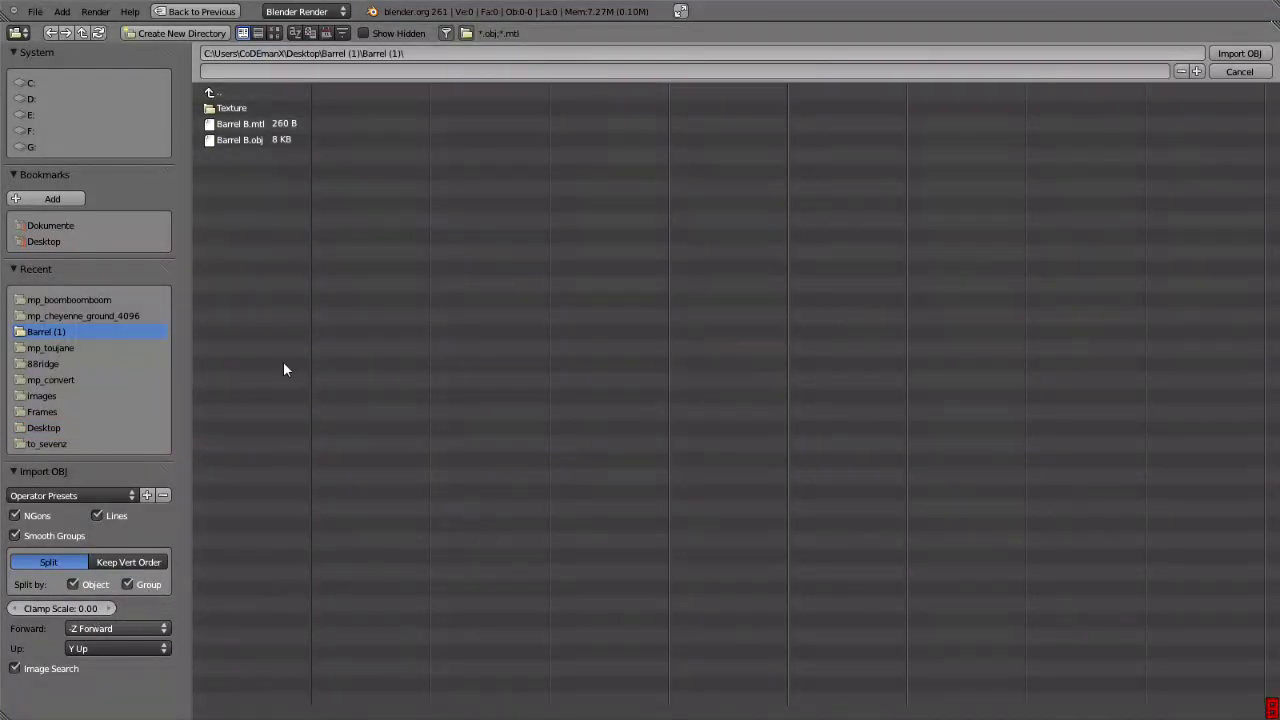
double_click(272, 142)
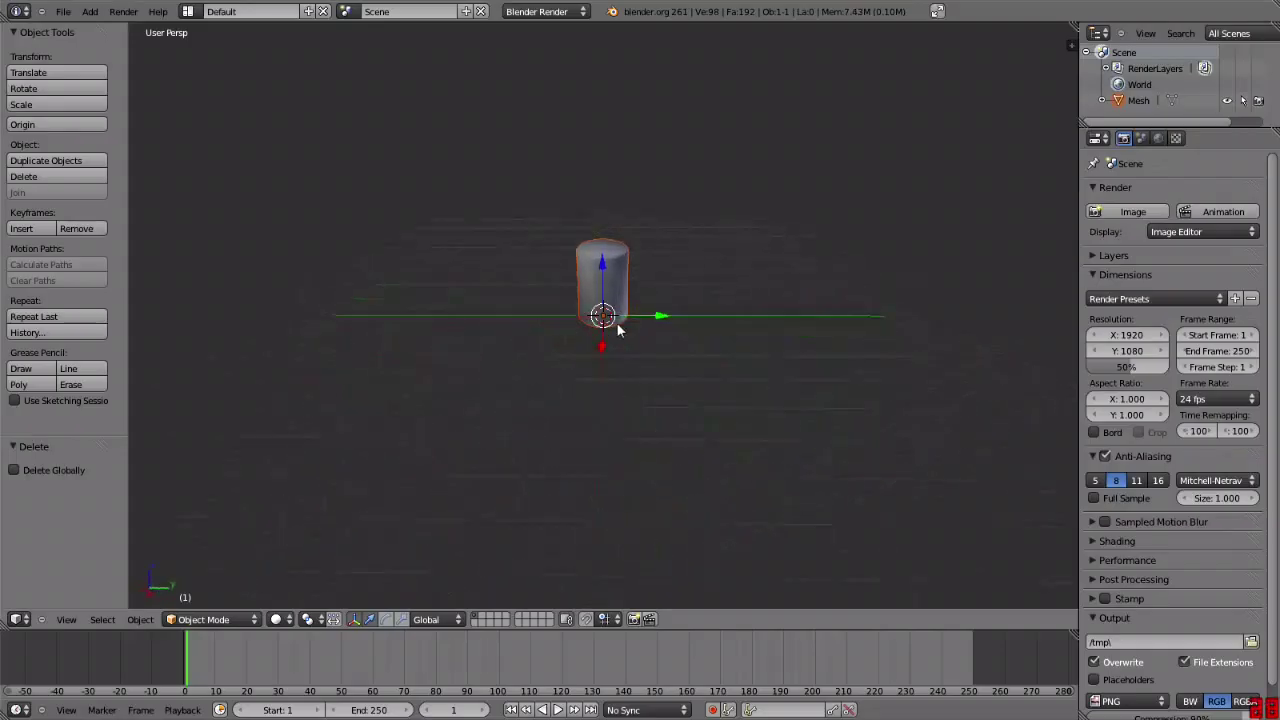
middle_drag(618, 330, 633, 274)
scroll(614, 312, up, 2)
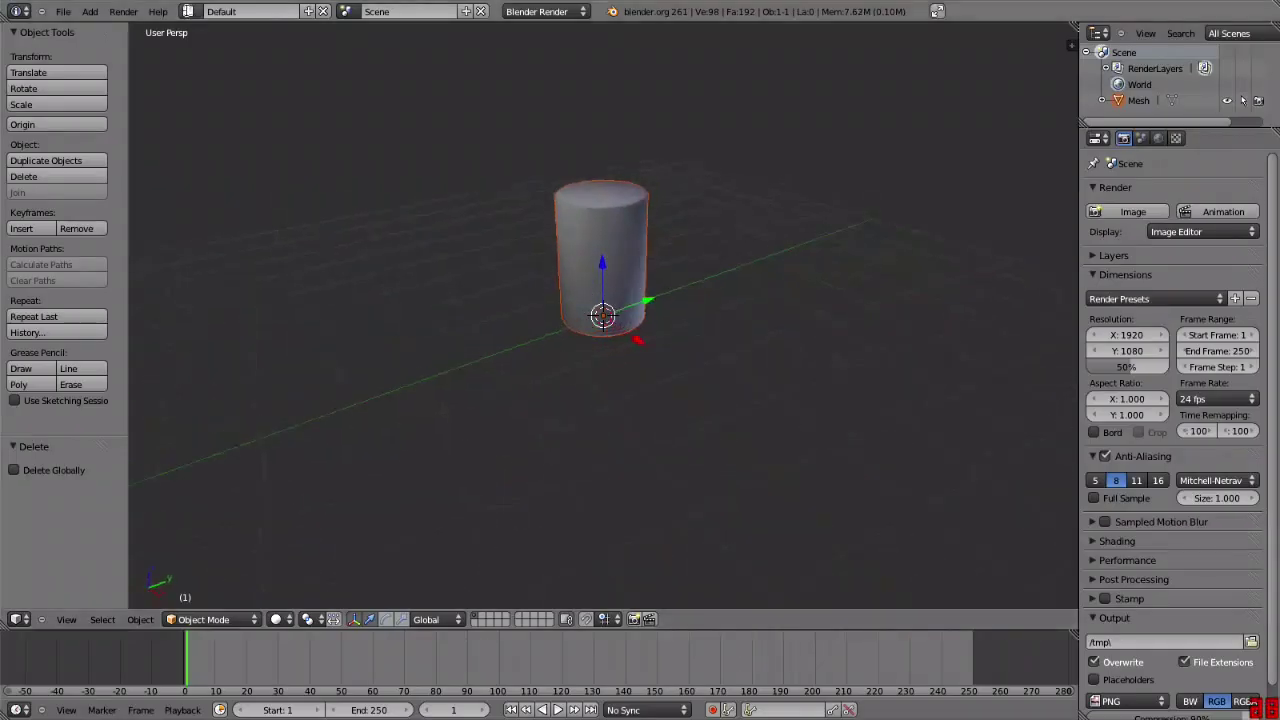
- Switch to the UV Editing layout and enter Edit Mode to view the Barrel_B_diff.tga texture beside the barrel
click(187, 11)
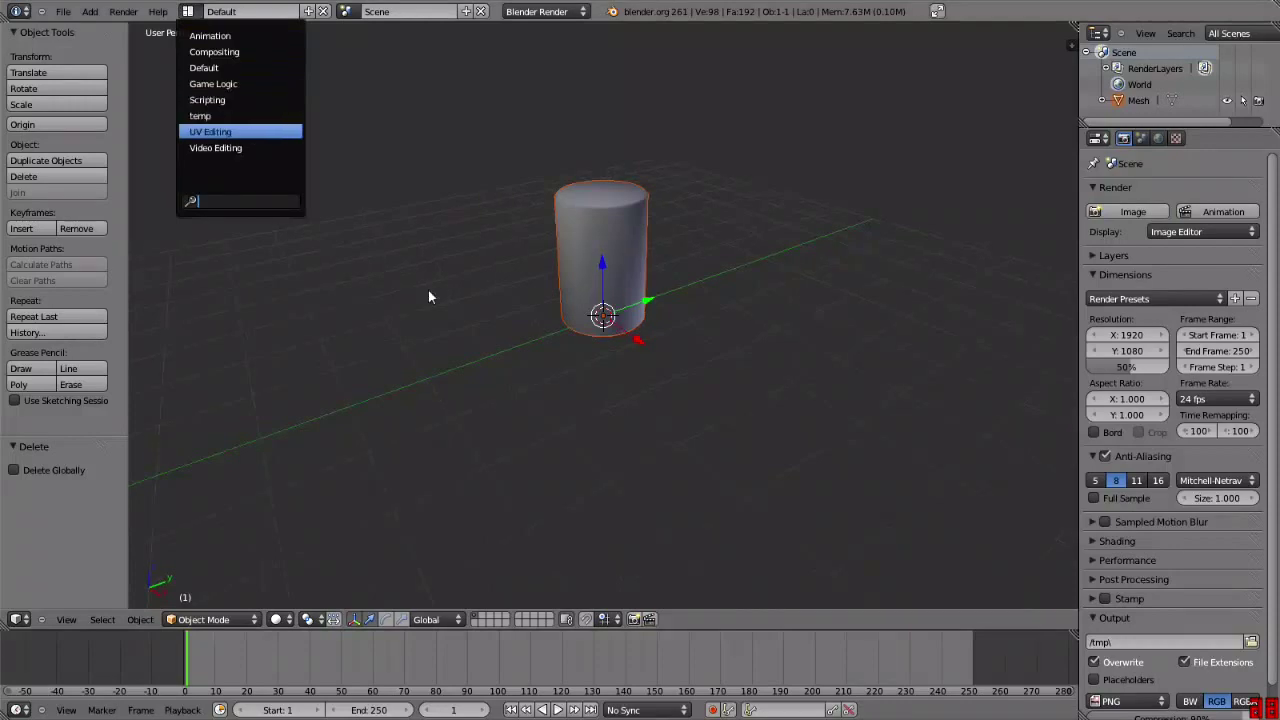
key(Return)
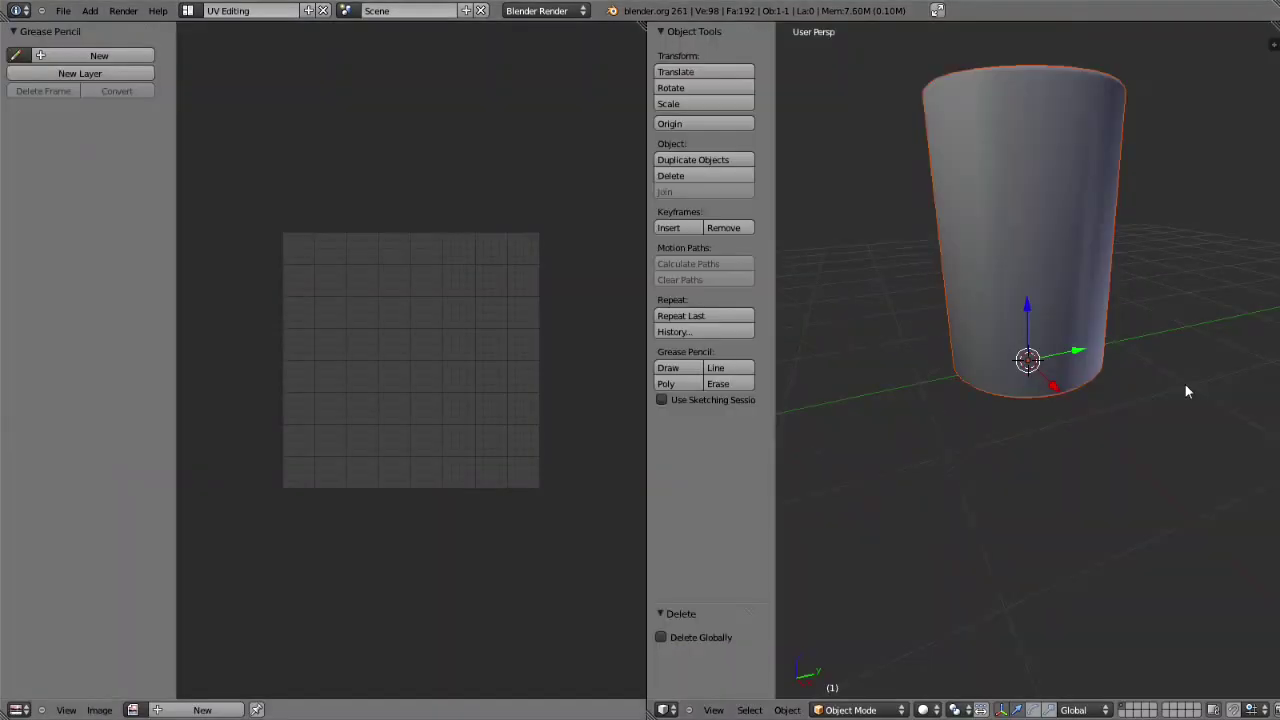
key(Tab)
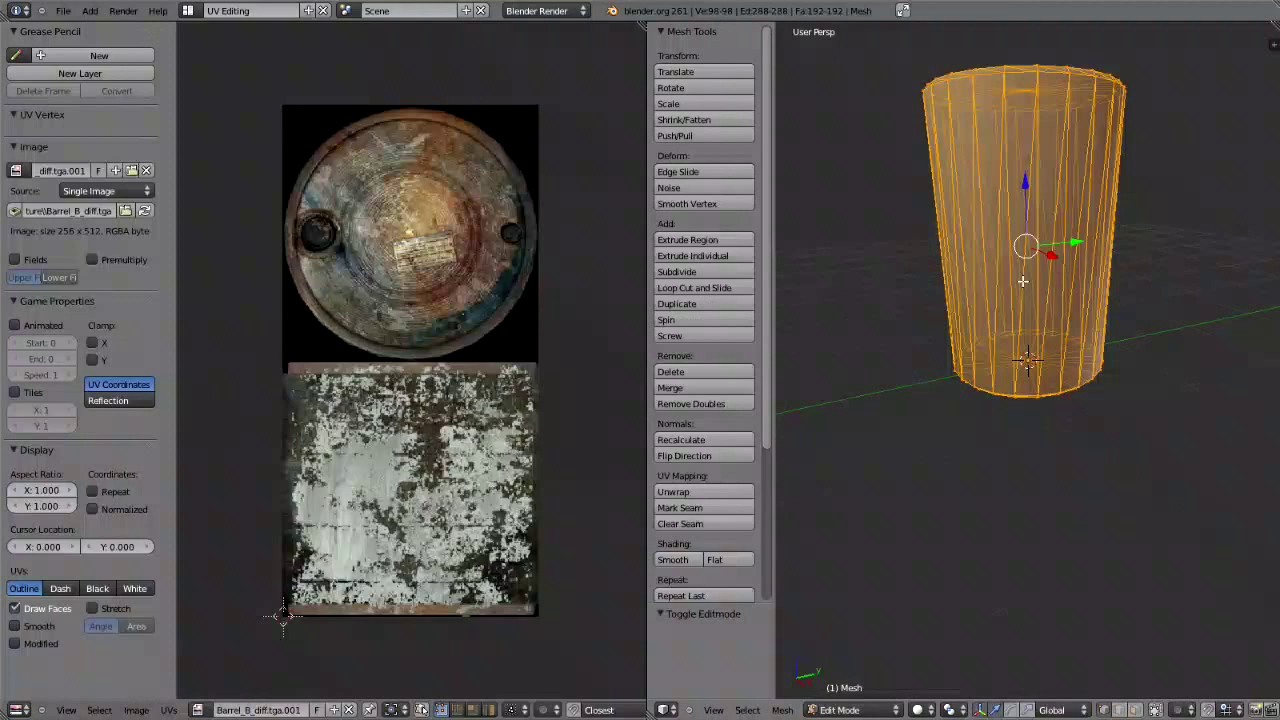
scroll(453, 320, down, 1)
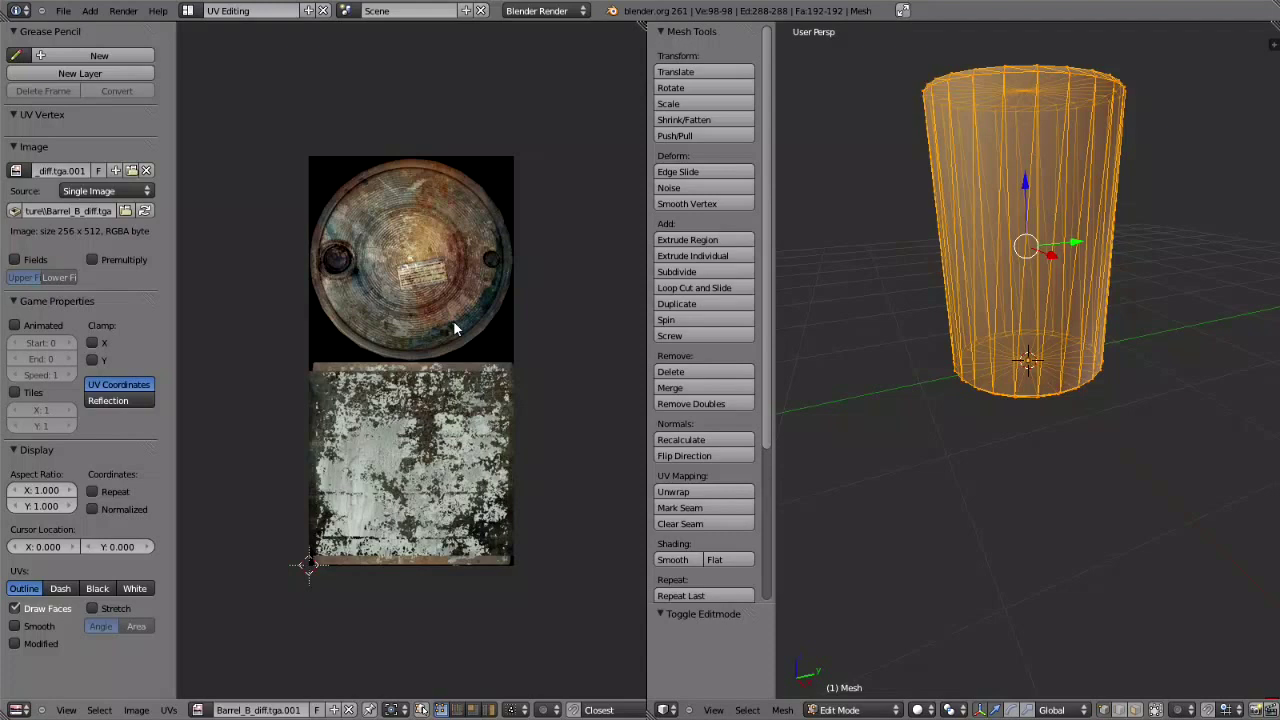
scroll(453, 320, down, 2)
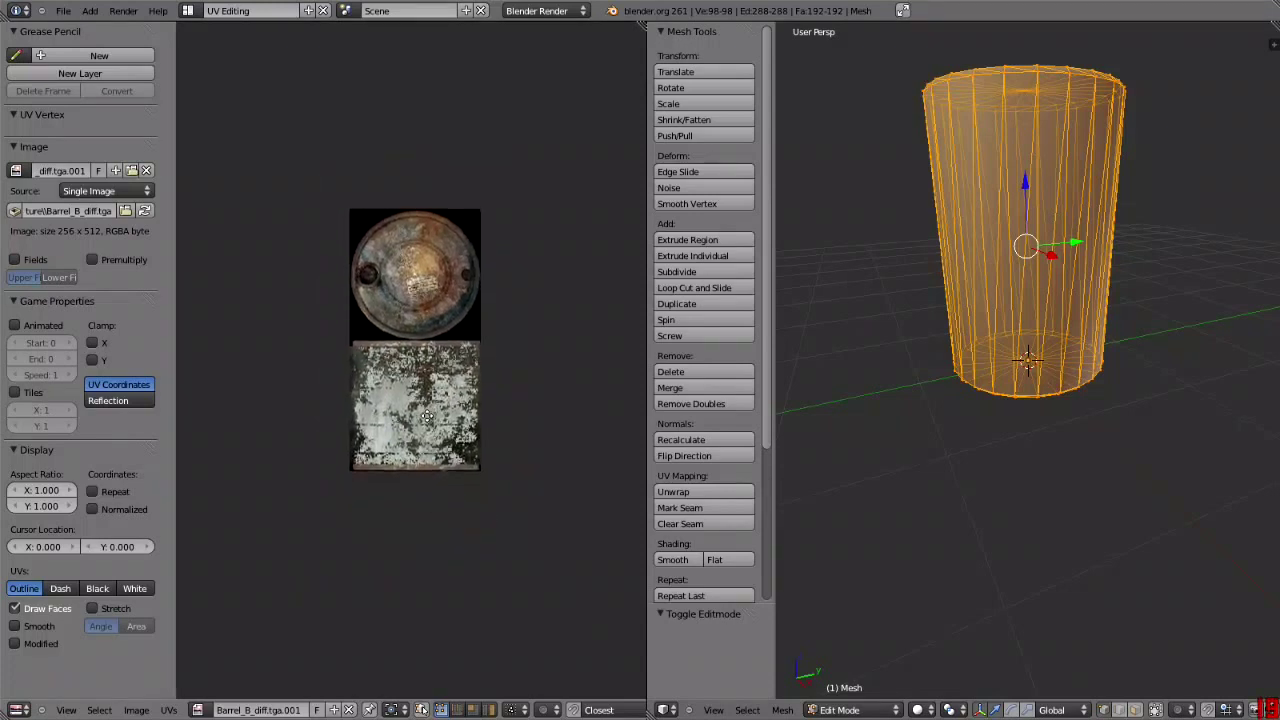
middle_drag(427, 416, 437, 306)
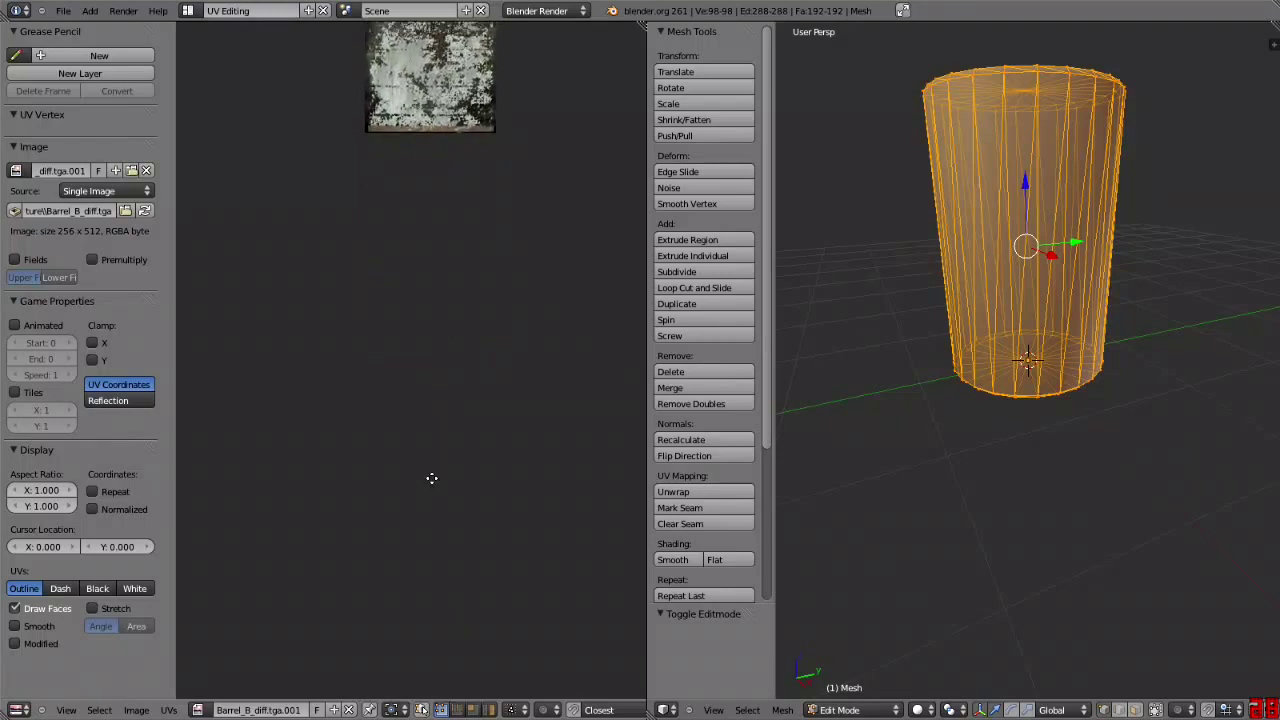
middle_drag(432, 478, 405, 663)
- Return to Object Mode and switch back to the Default screen layout
key(Tab)
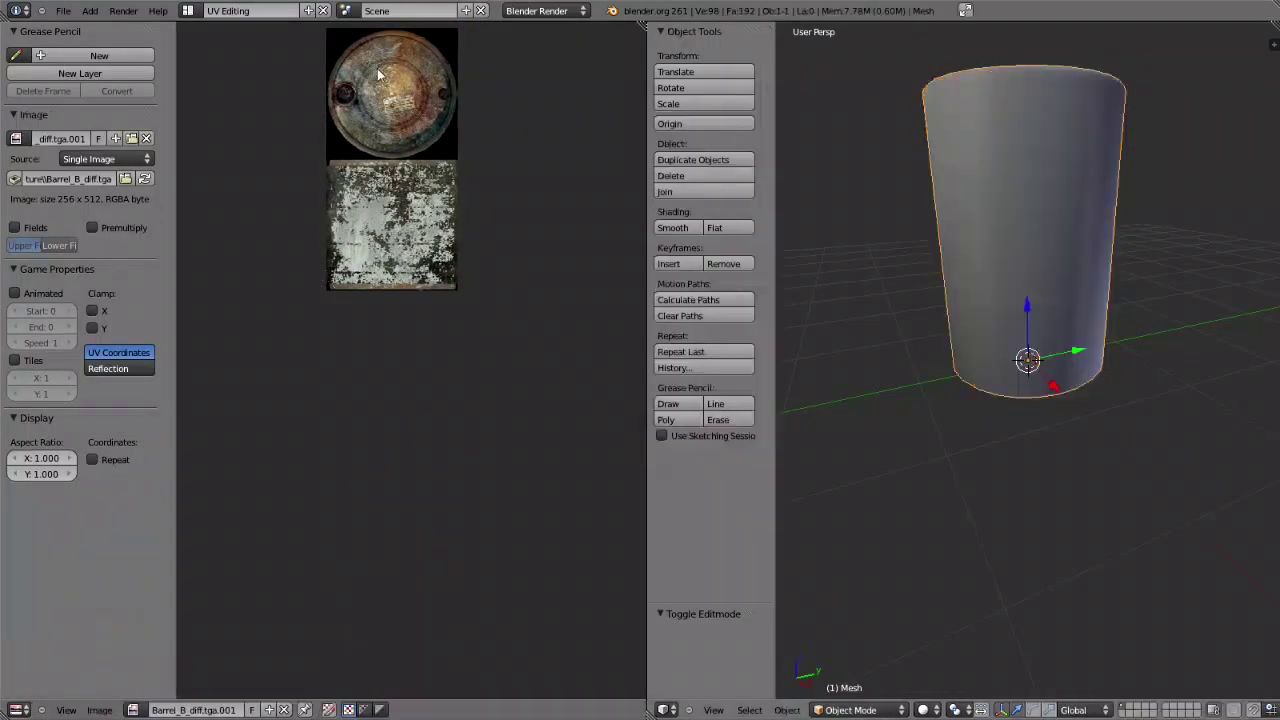
click(187, 10)
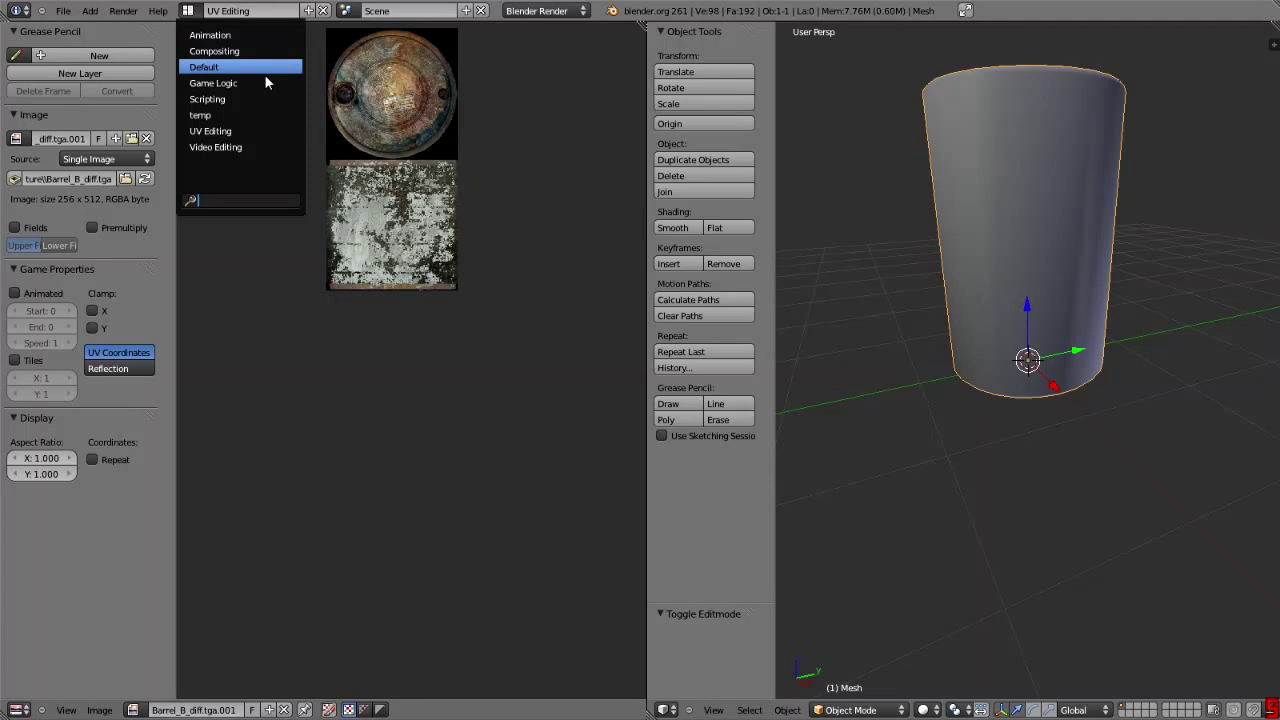
click(264, 72)
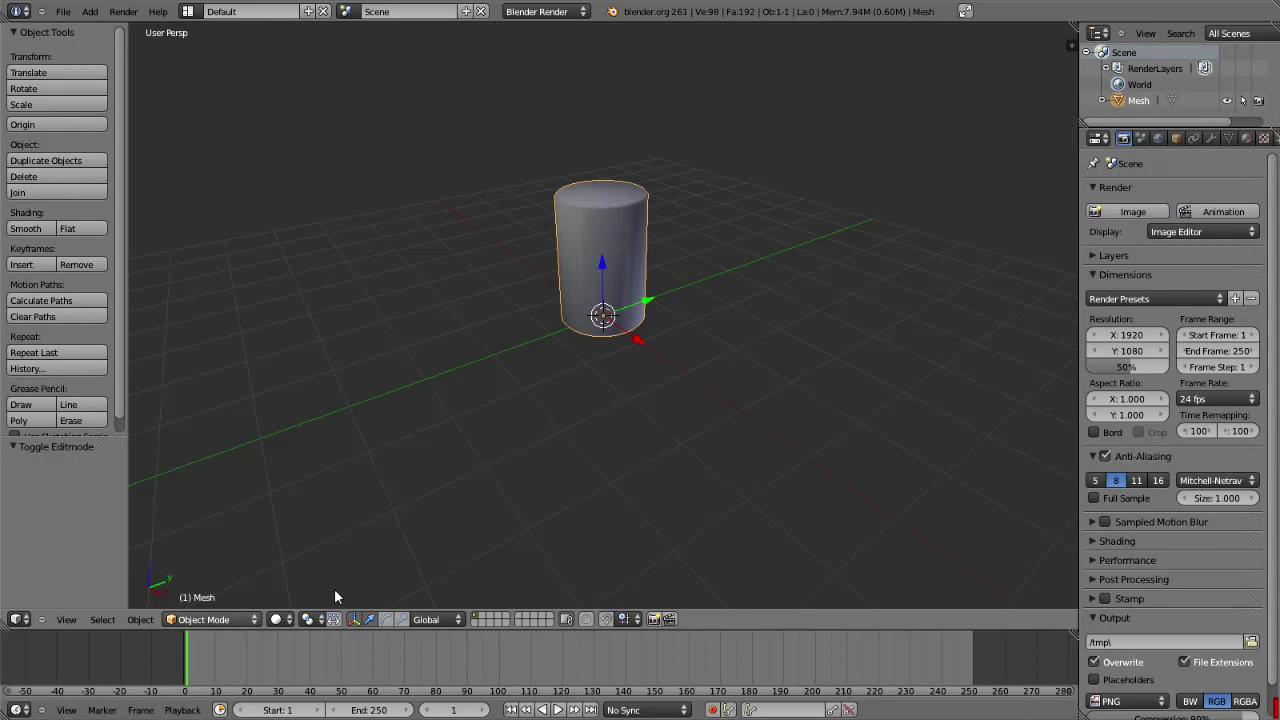
- Scale the barrel mesh by 30 on all axes and view it front-on
key(s)
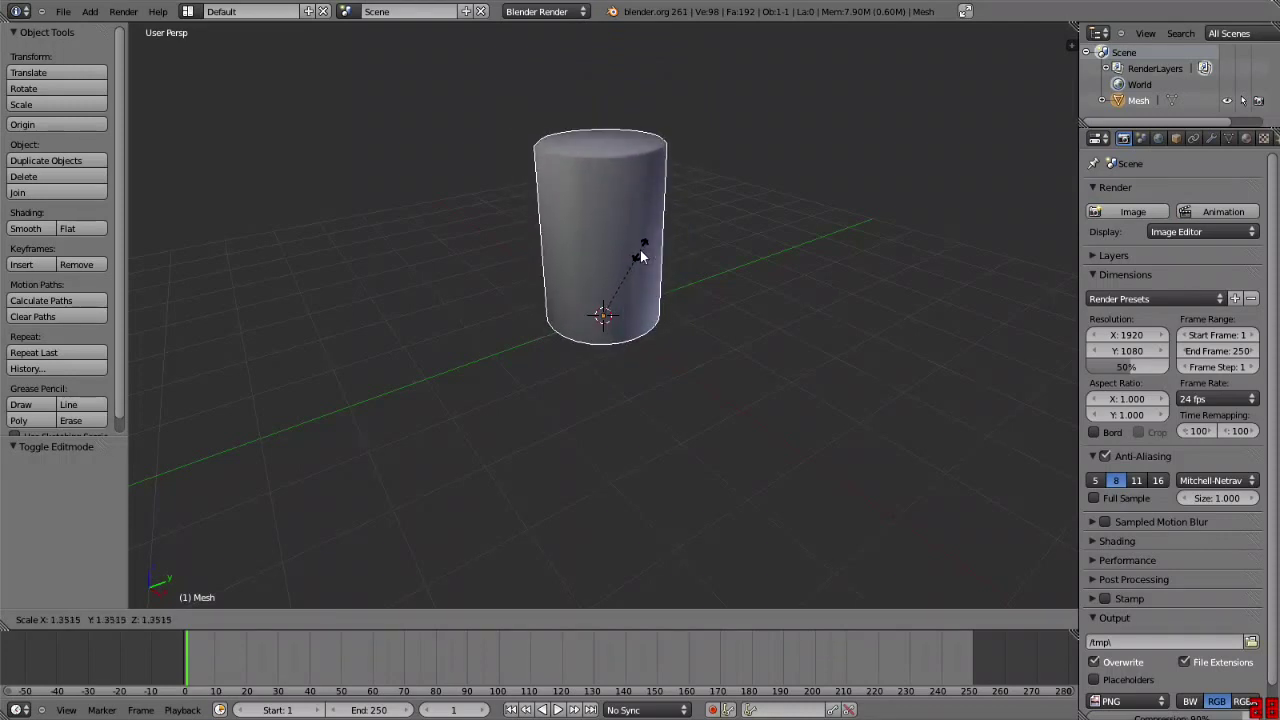
text(30)
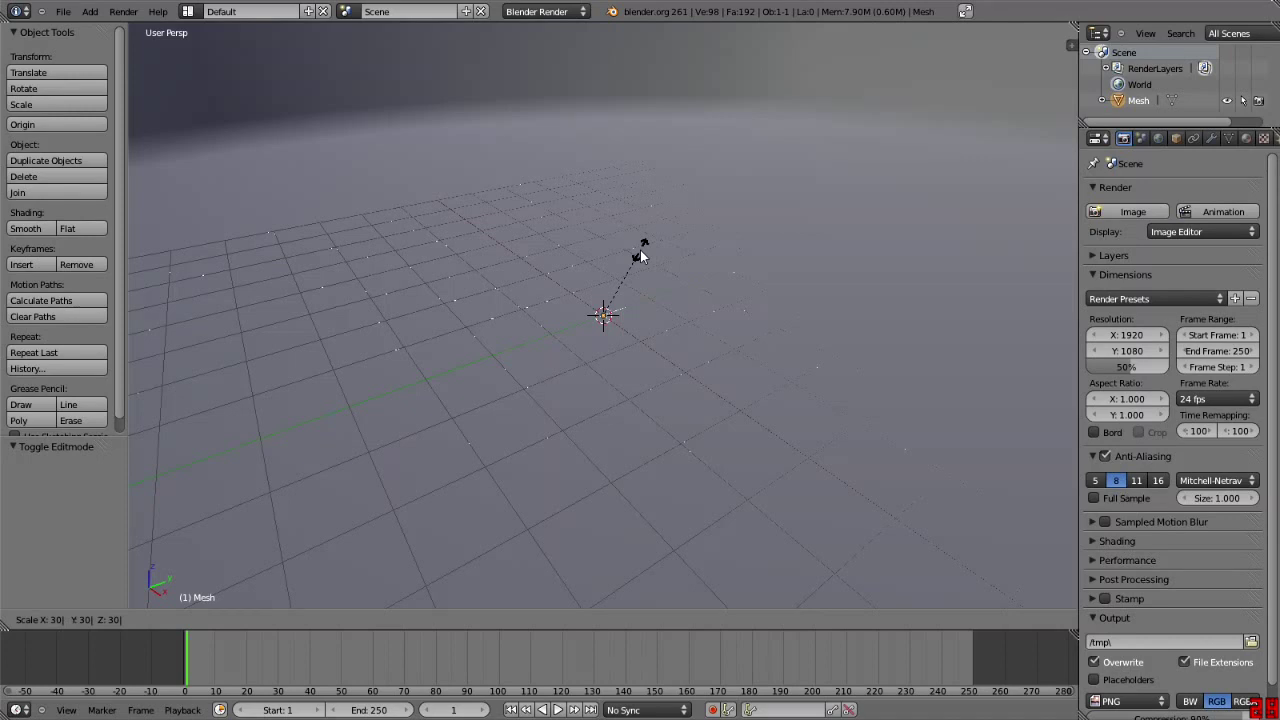
key(Return)
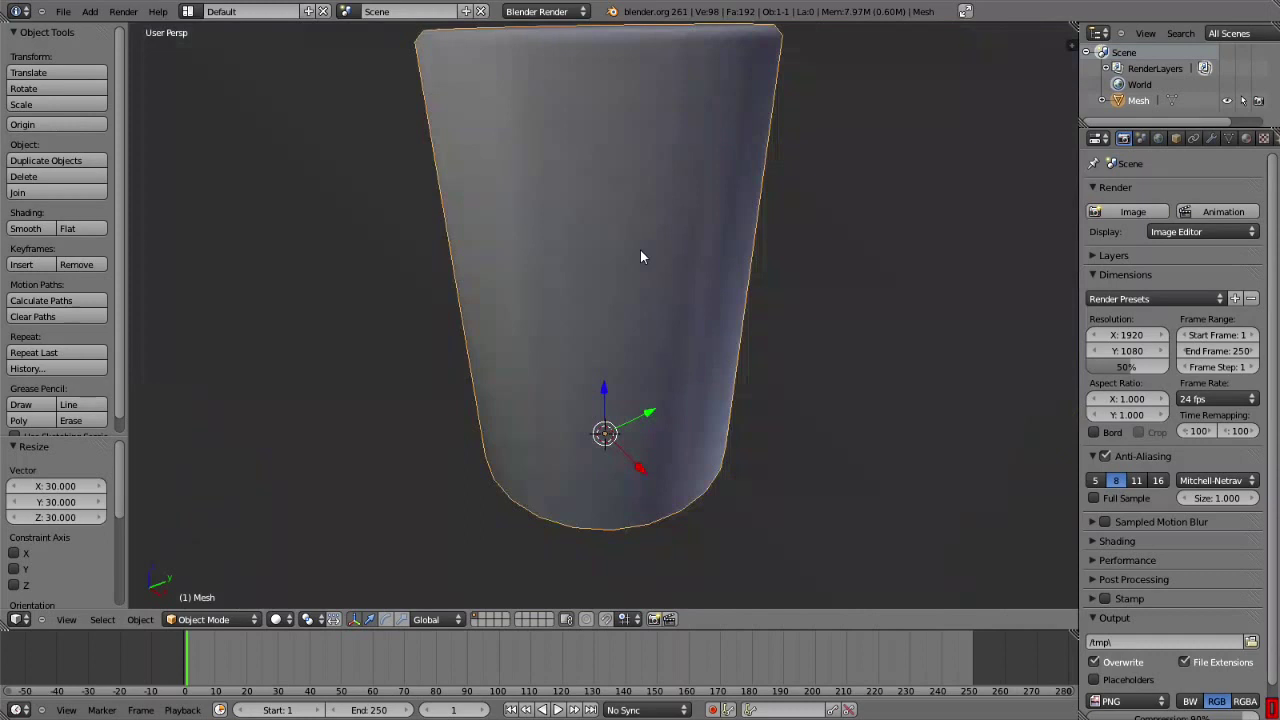
scroll(640, 250, down, 3)
middle_drag(675, 279, 647, 256)
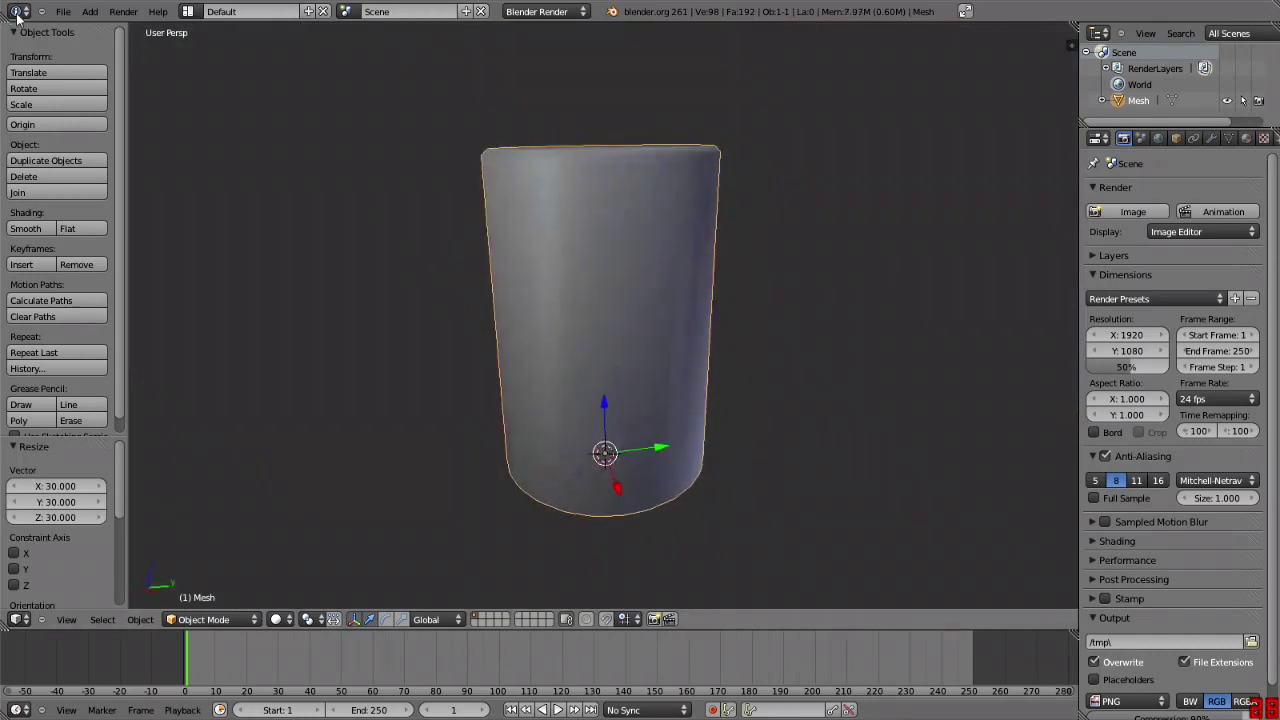
- Export the barrel as a CoD Xmodel file named barrel_test to the Desktop
click(62, 11)
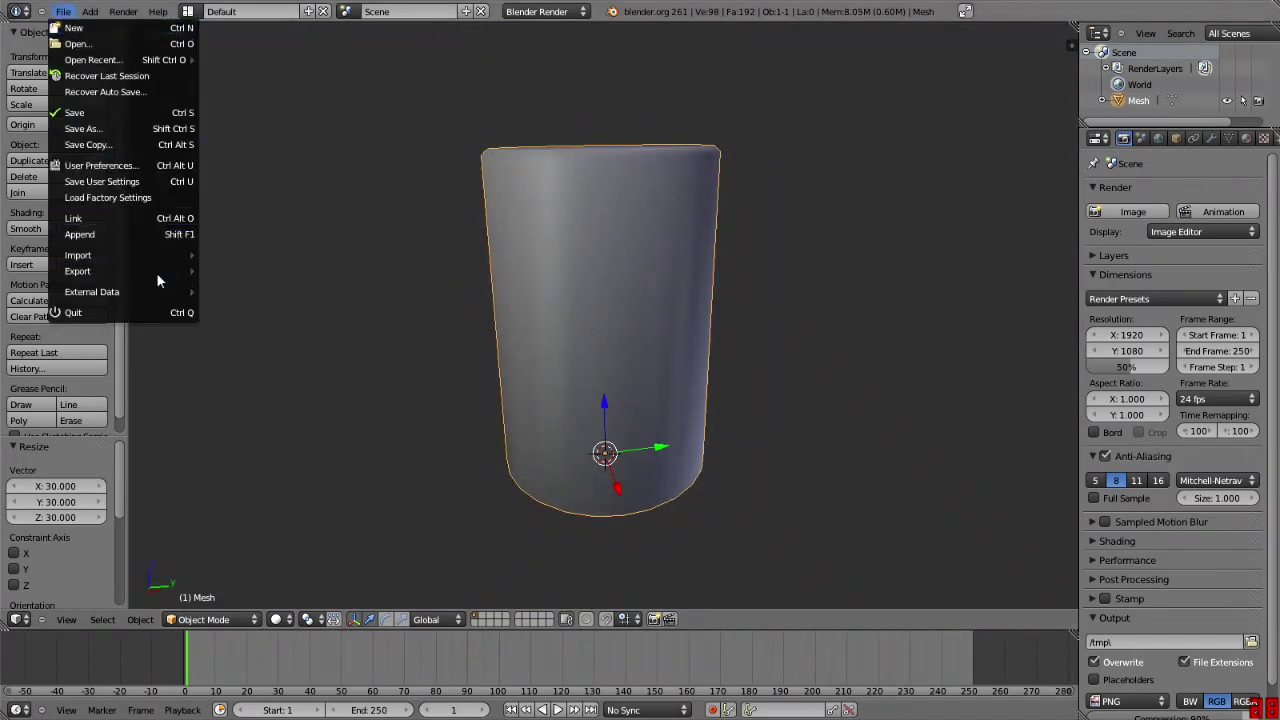
mouse_move(150, 271)
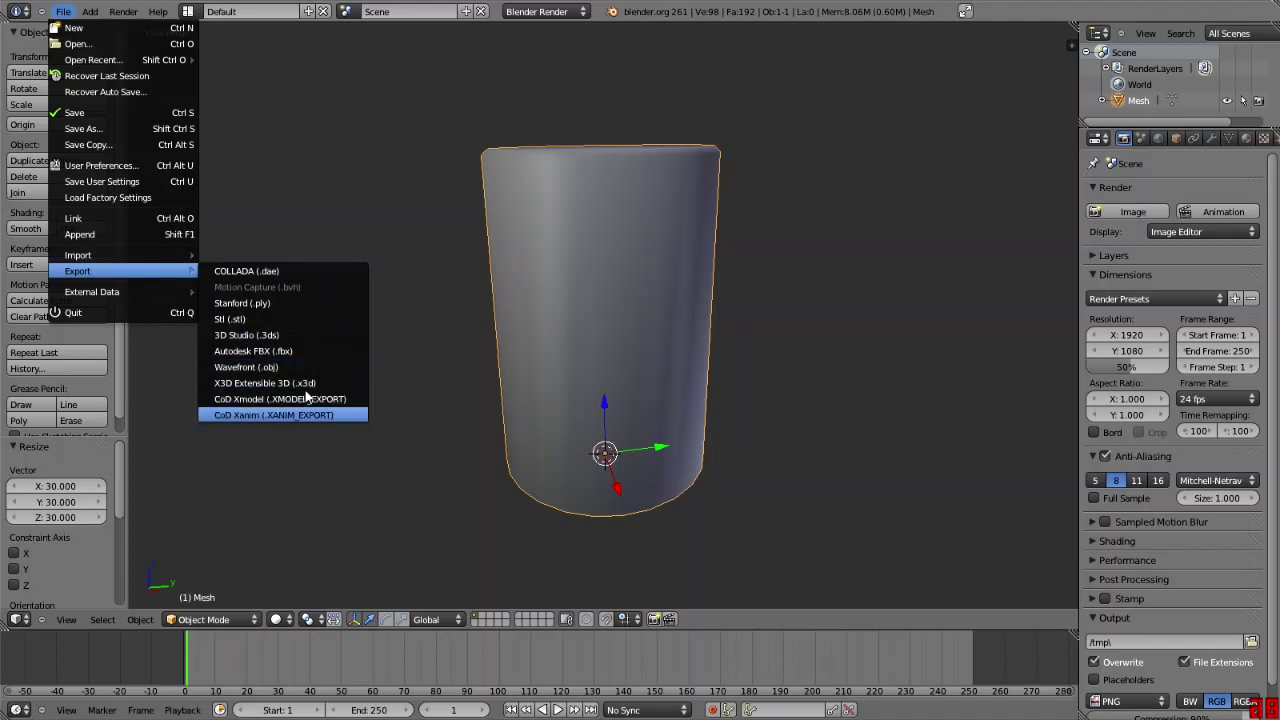
click(328, 398)
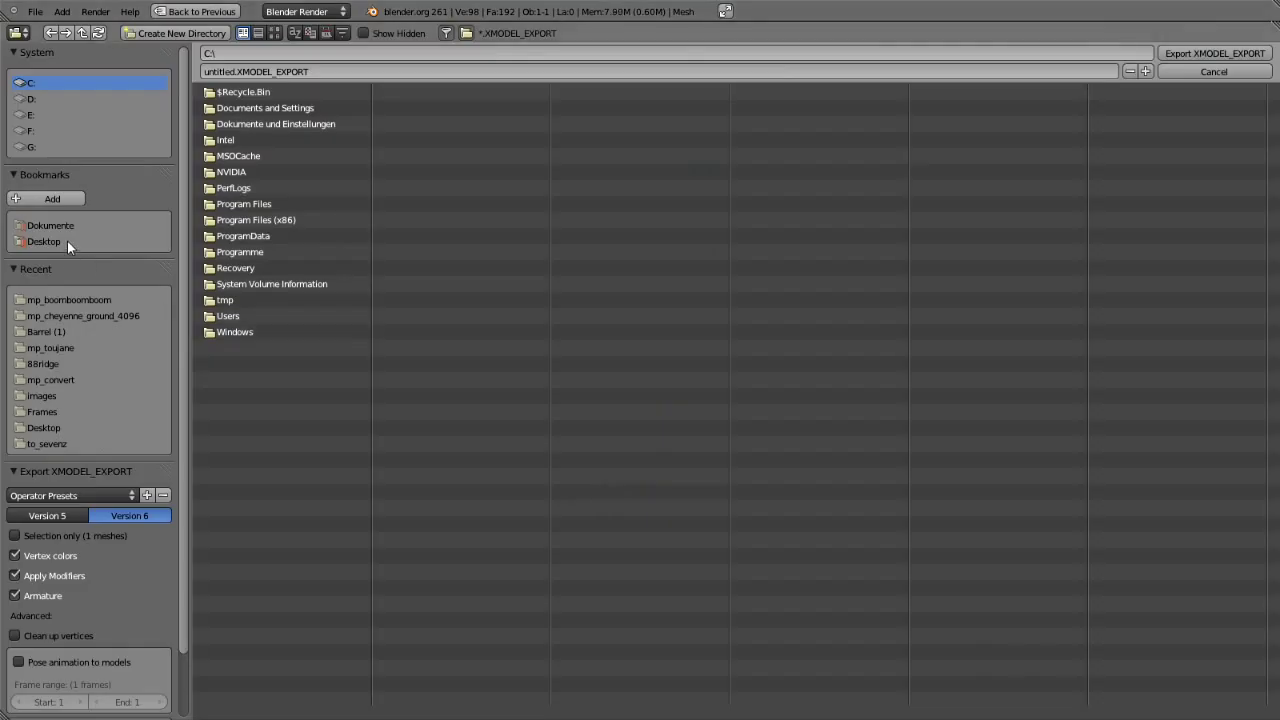
click(67, 241)
click(345, 70)
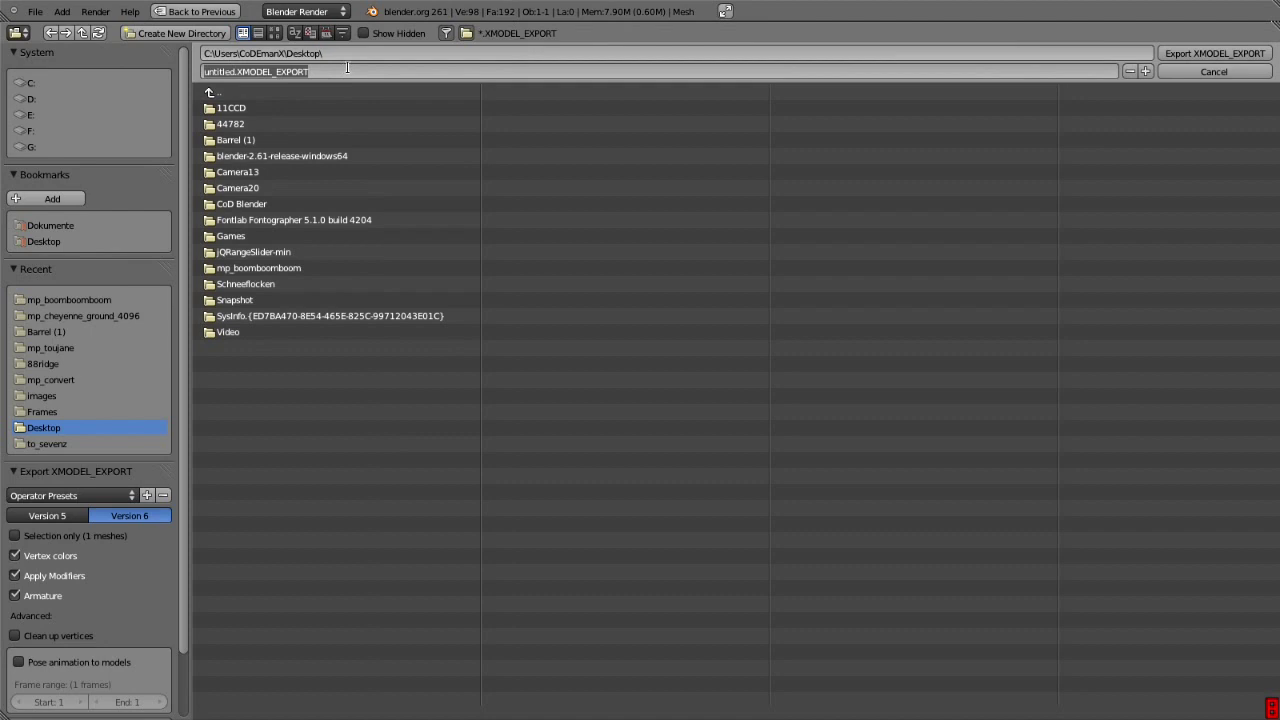
text(barrel_te)
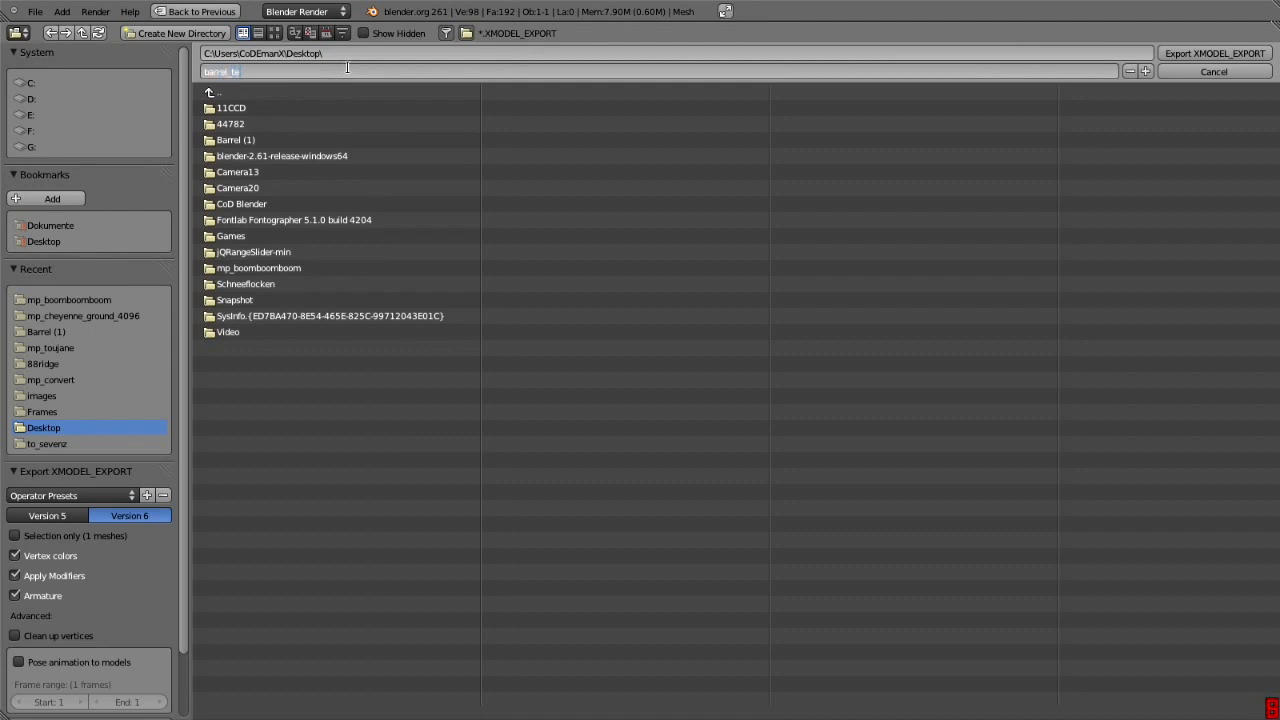
text(st)
key(Return)
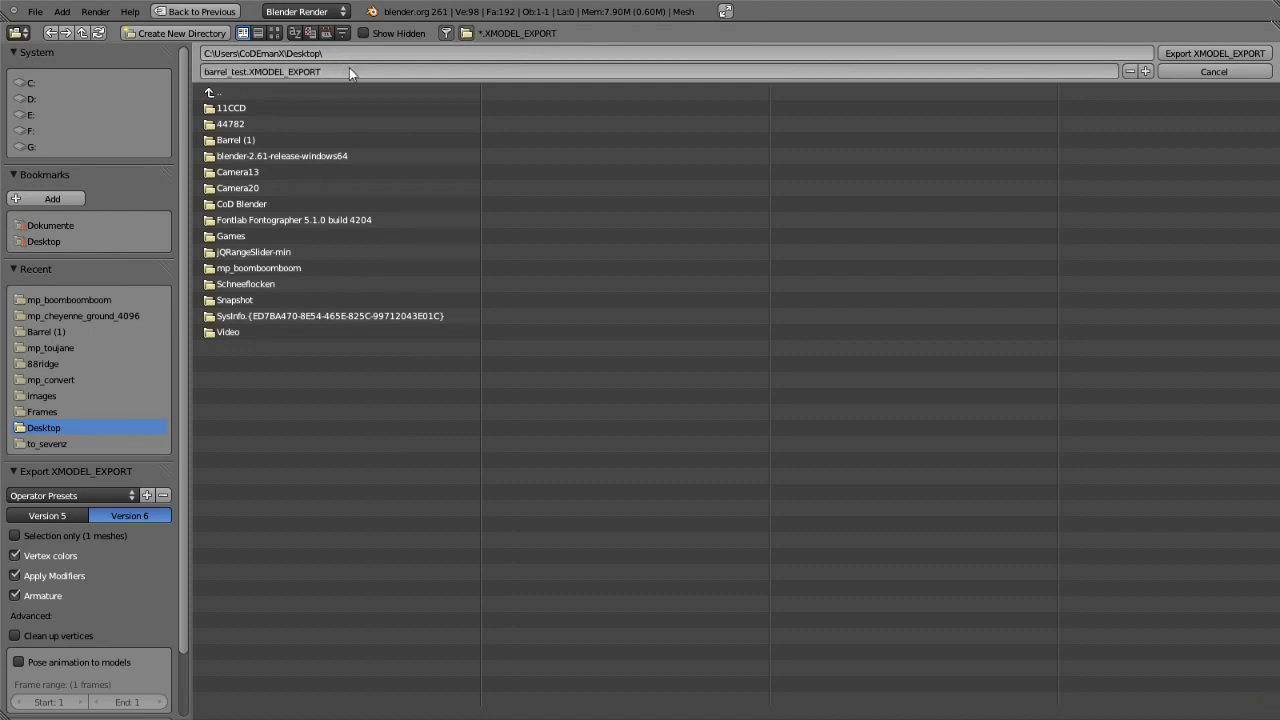
- Finish the barrel_test export and set the 3D view's clip end to 1000000
key(Return)
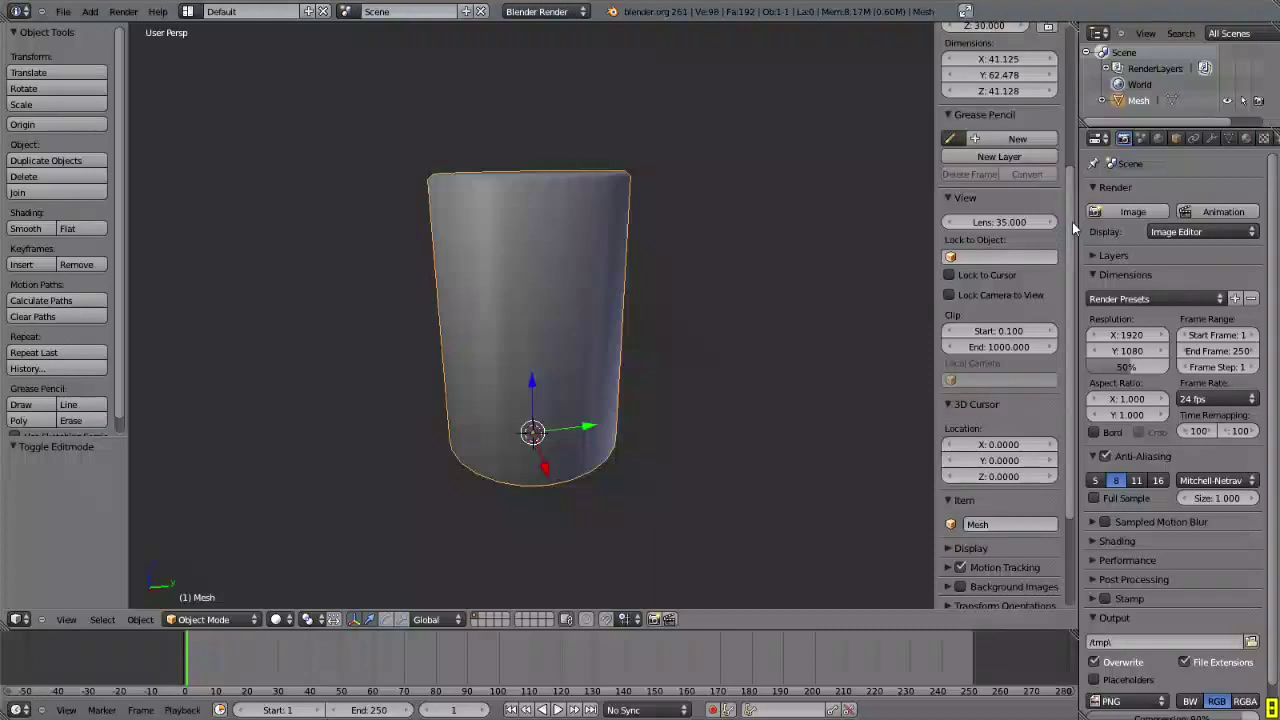
scroll(1067, 224, up, 5)
scroll(1062, 253, down, 7)
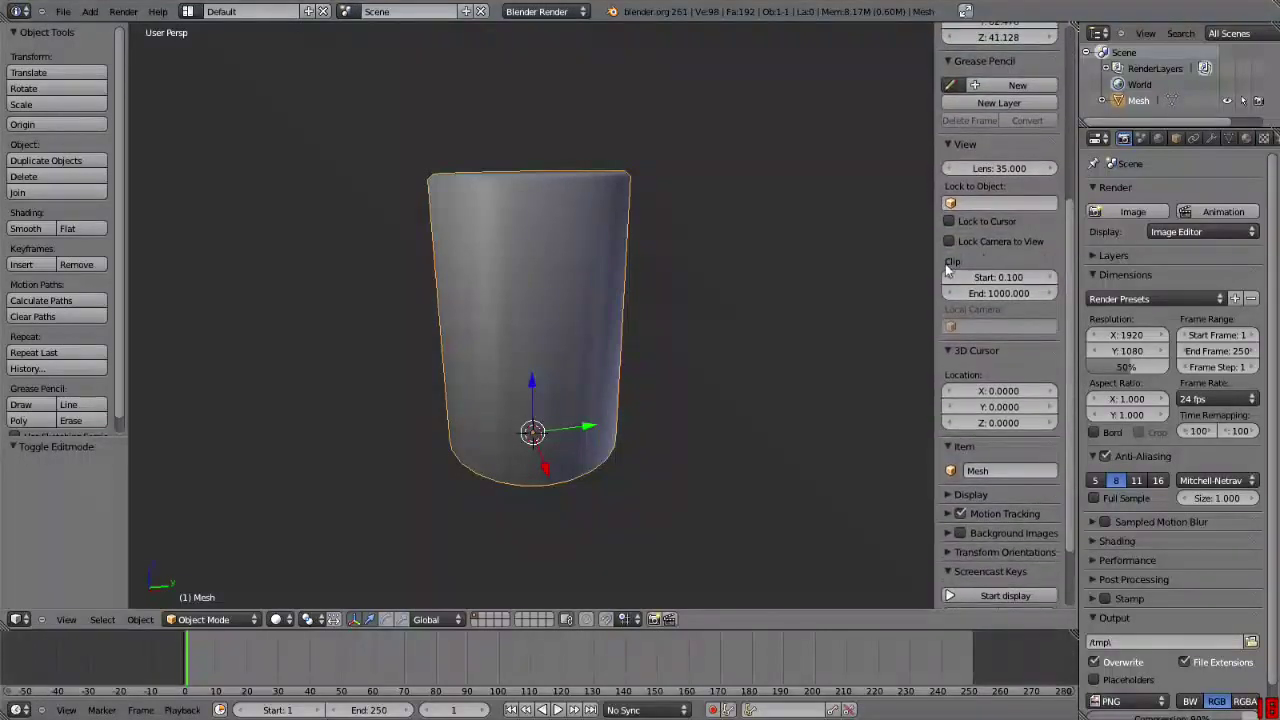
click(1007, 293)
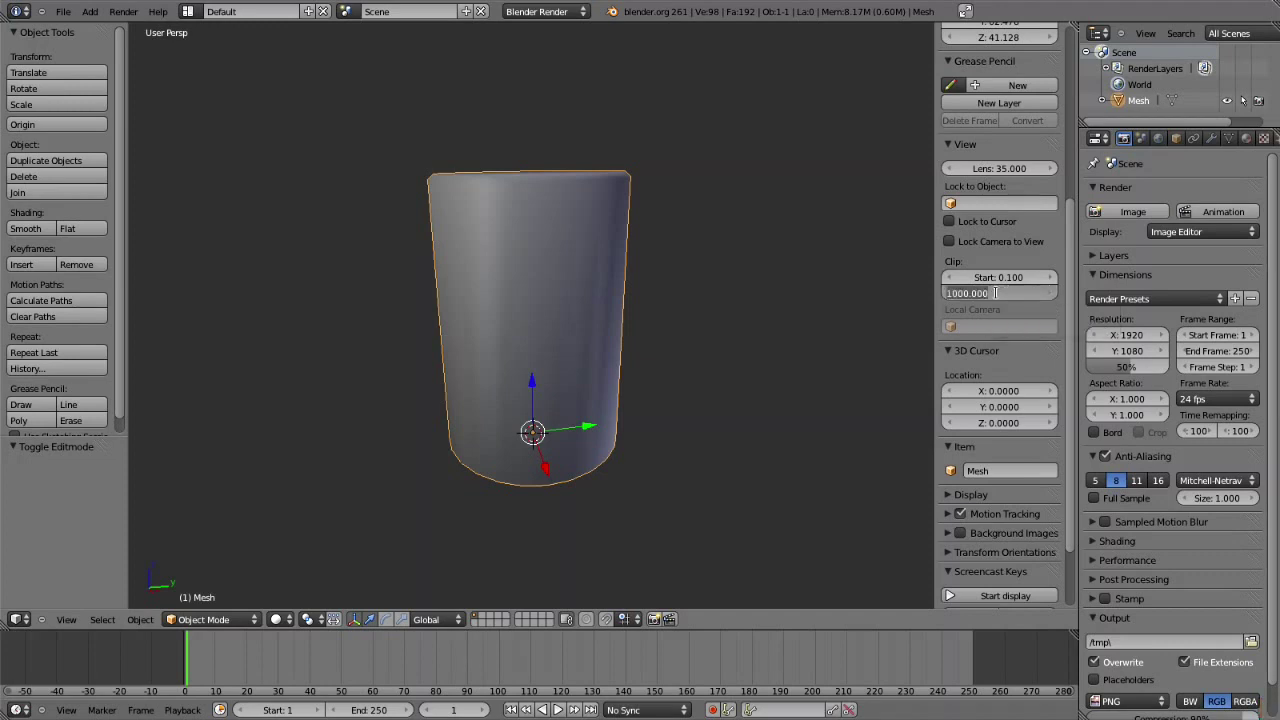
click(995, 293)
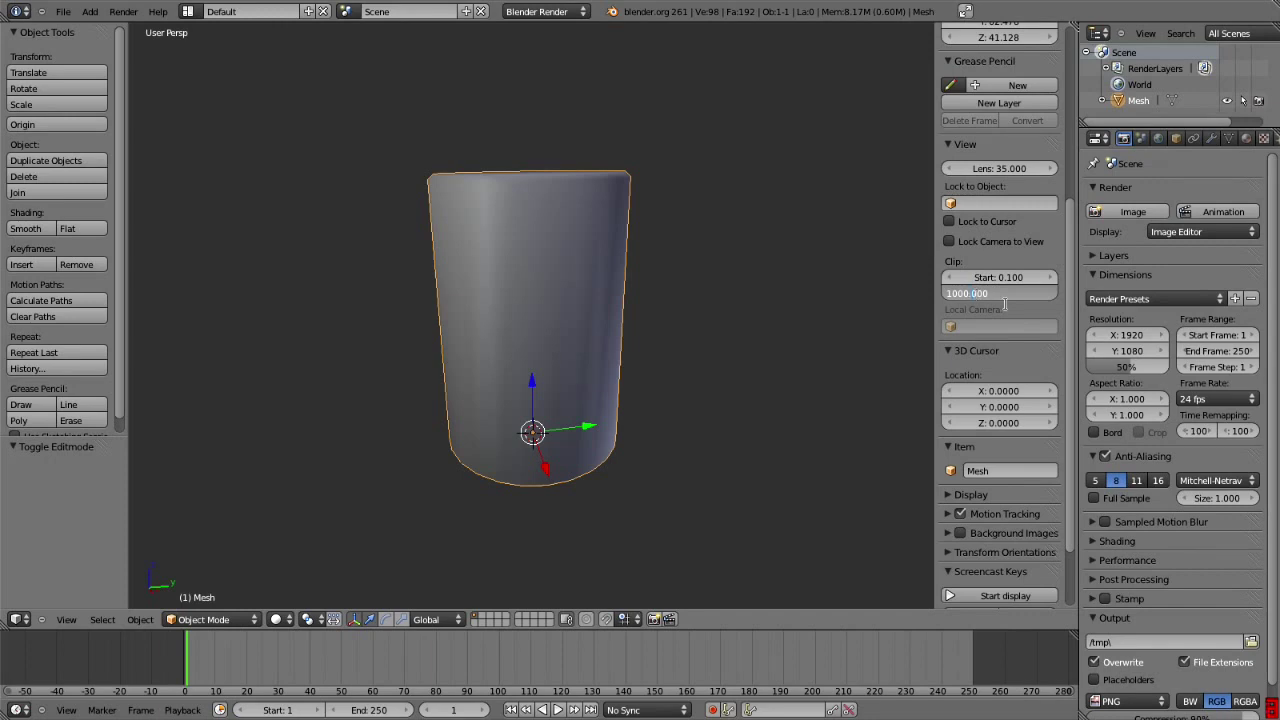
text(1000000)
key(Return)
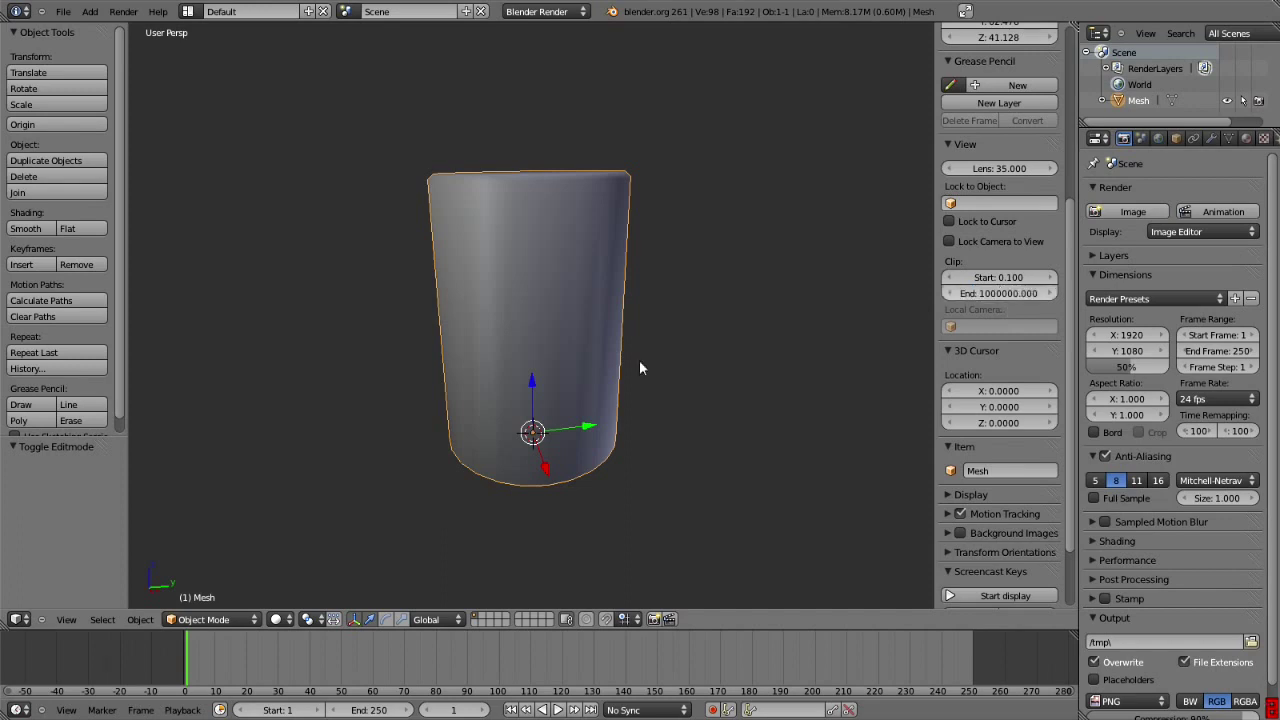
- Change the clip end to 100, leaving the scaled barrel partly cut off
scroll(566, 323, down, 10)
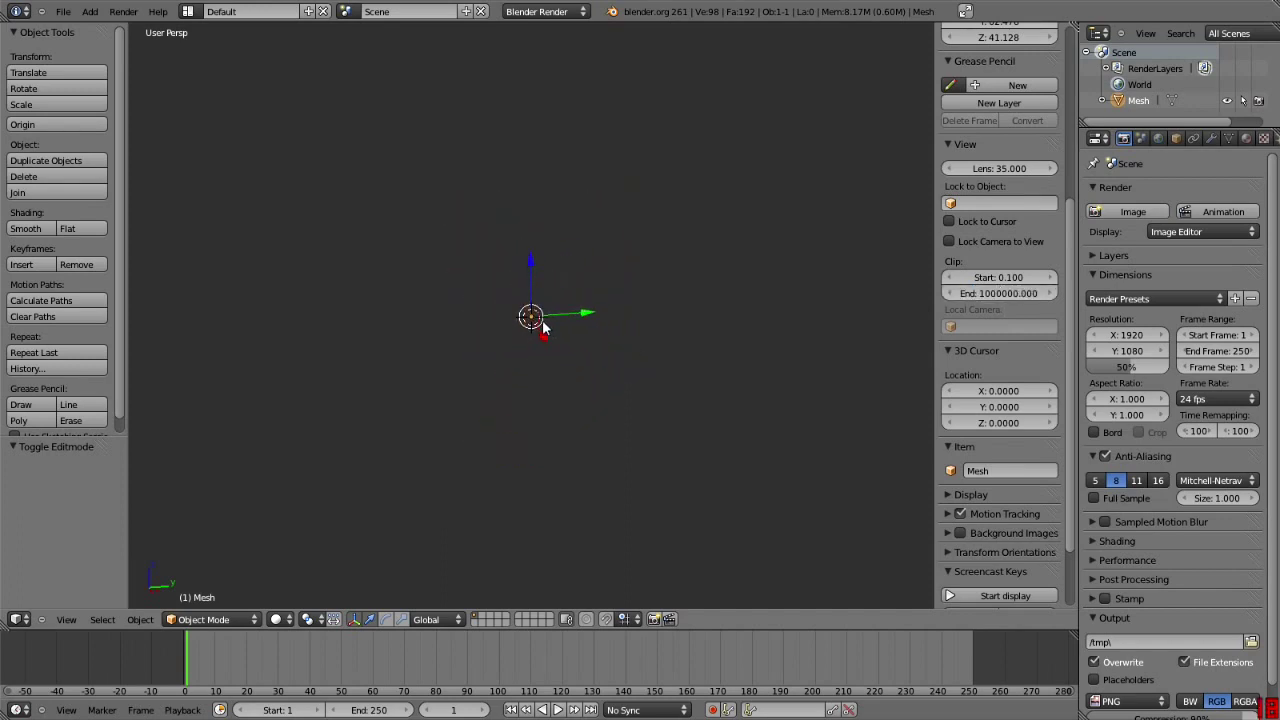
scroll(549, 327, up, 8)
scroll(549, 327, up, 3)
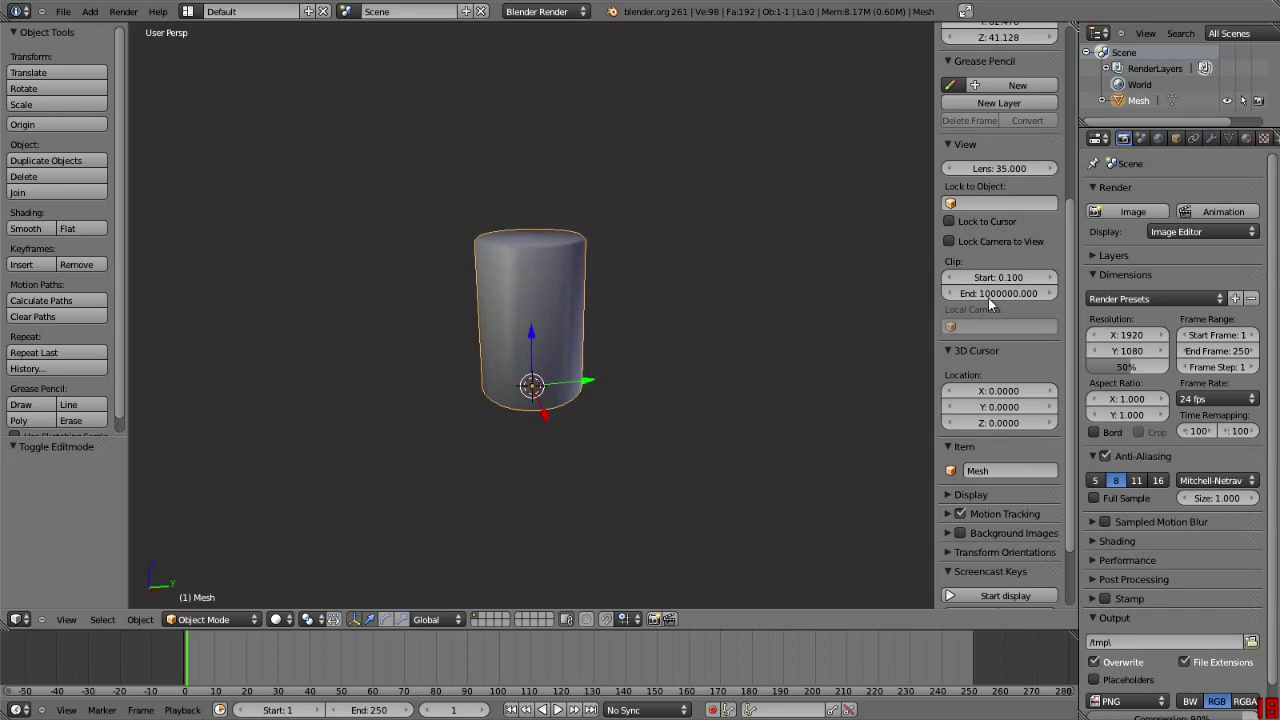
click(986, 293)
text(1)
key(Return)
scroll(552, 355, up, 5)
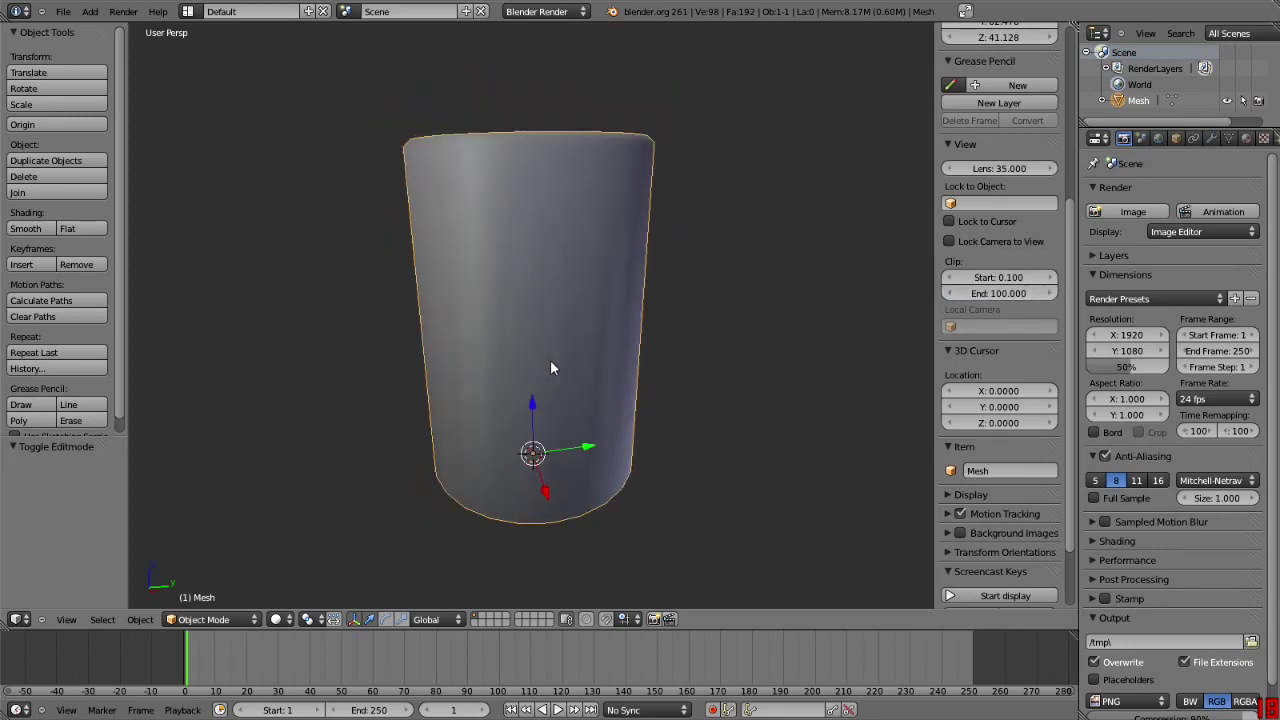
scroll(545, 362, down, 5)
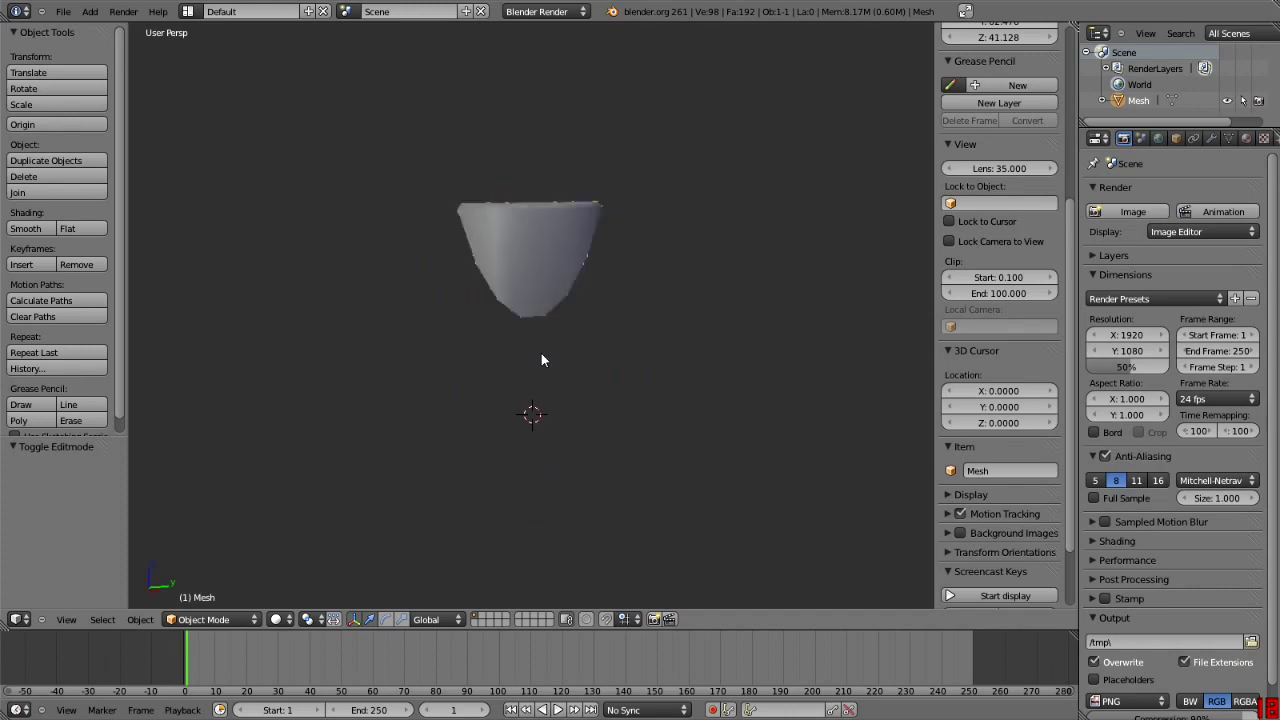
scroll(605, 274, up, 2)
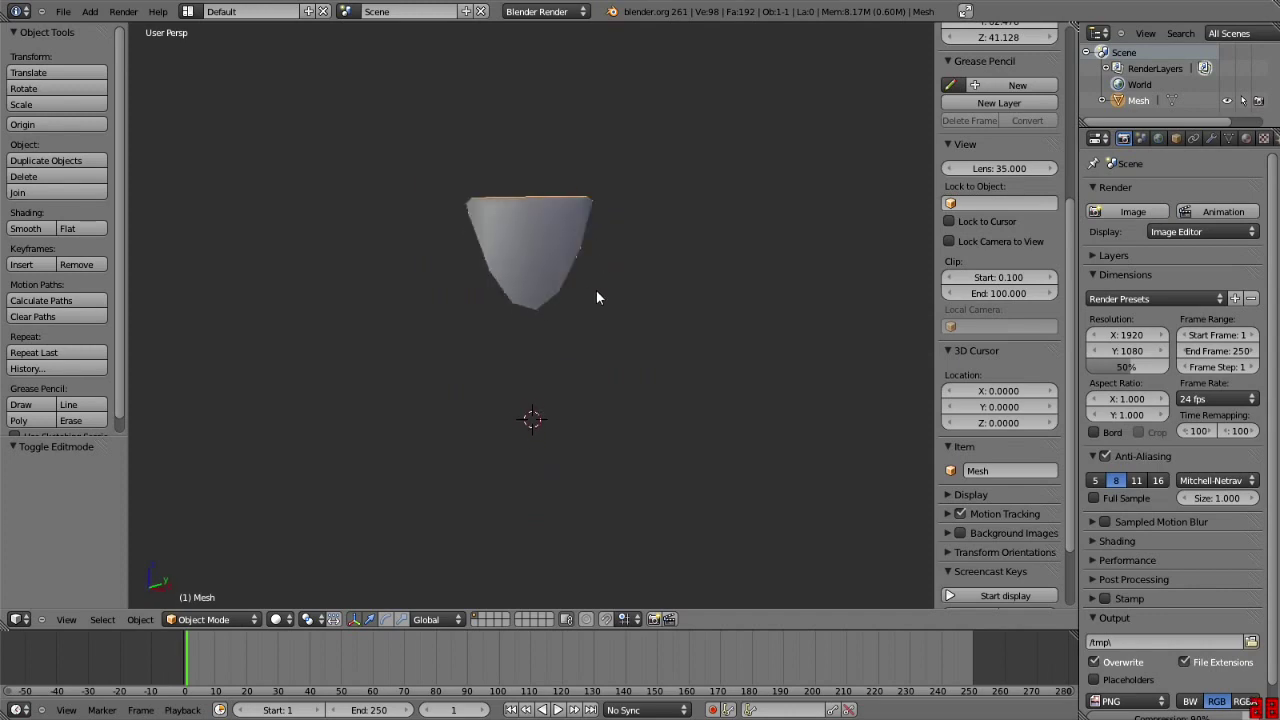